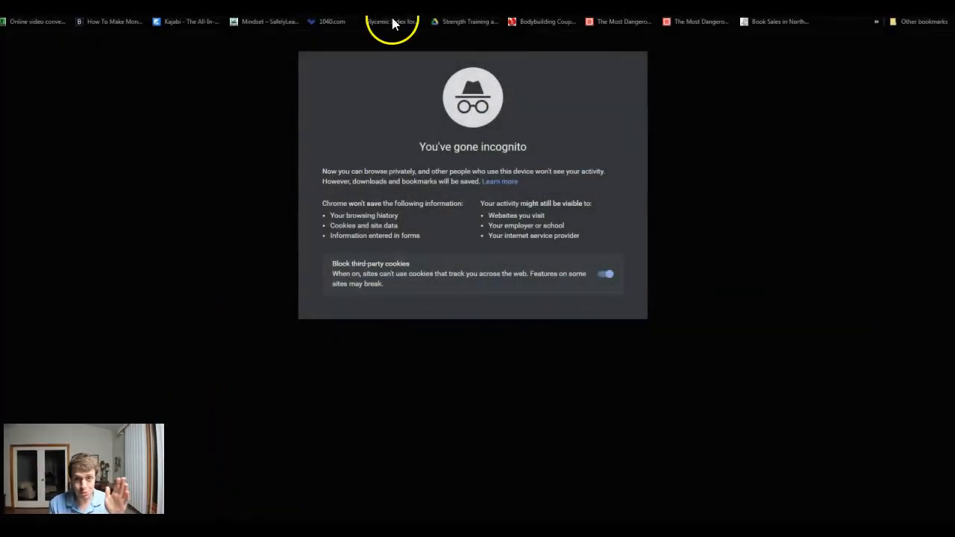
- Load the shortened link go.aiprofitz.com/royal-ramen in the incognito browser window and maximize the window
{"action": "left_click_drag", "start_coordinate": [403, 2], "coordinate": [442, 85]}
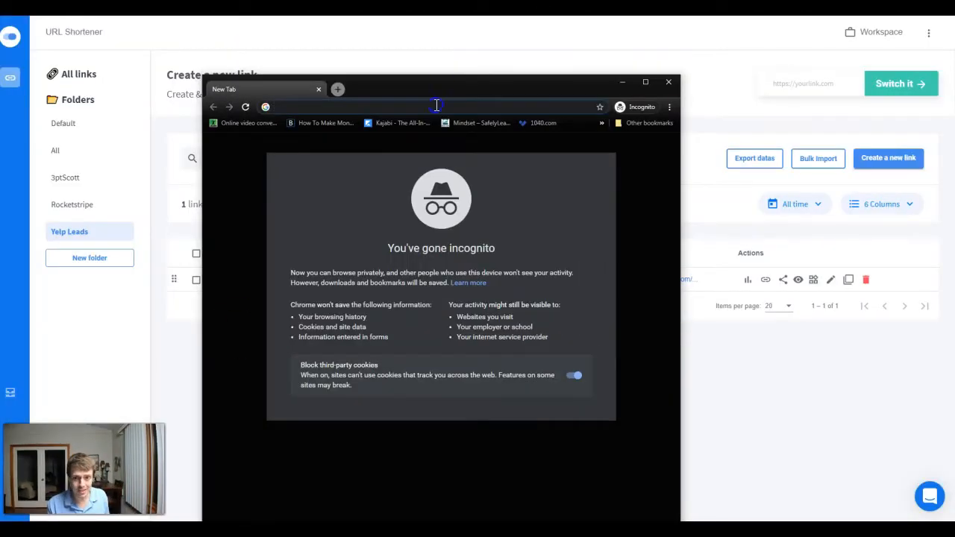
{"action": "type", "text": "https://go.aiprofitz.com/royal-ramen"}
{"action": "key", "text": "Return"}
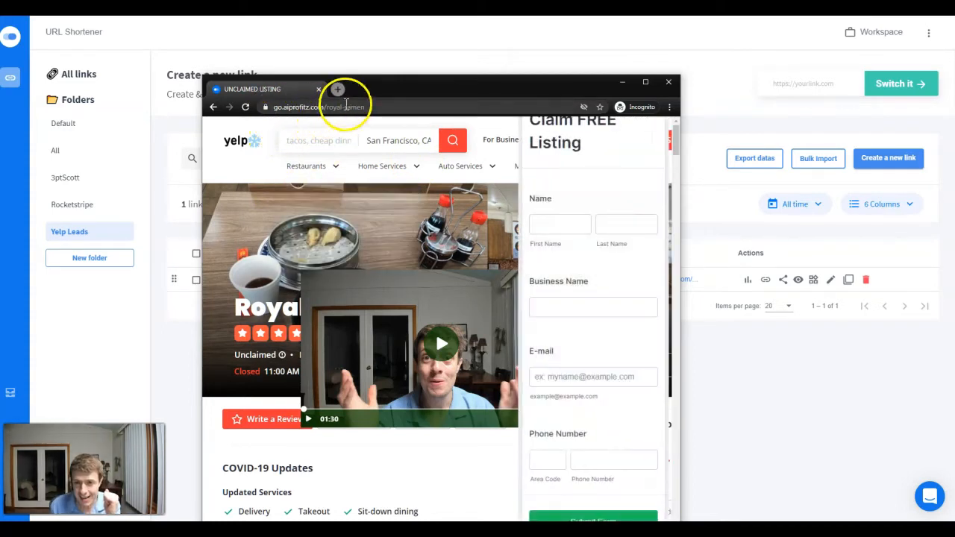
{"action": "double_click", "coordinate": [399, 86]}
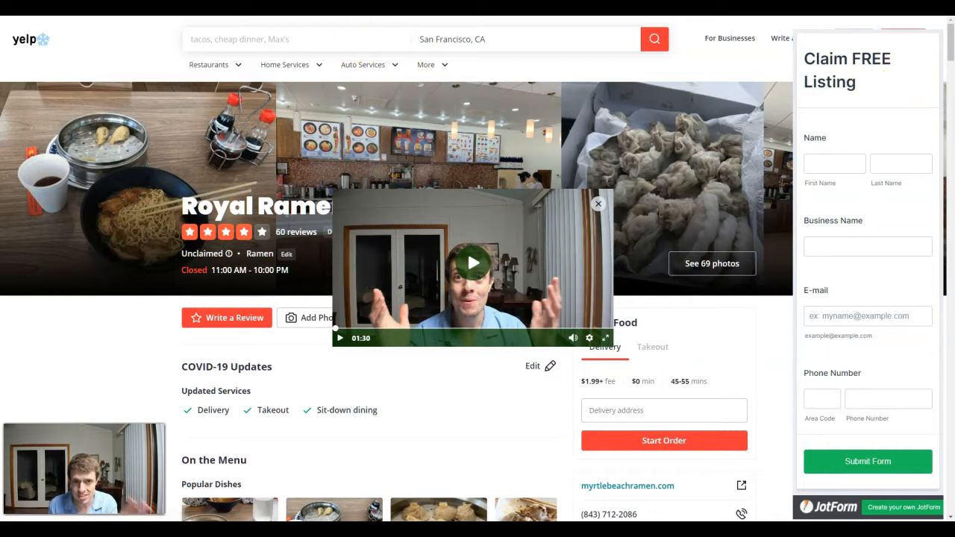
- Play the video overlaid on the Royal Ramen page, pause it, check the Unclaimed notice and skip the video to 00:36
{"action": "left_click", "coordinate": [473, 268]}
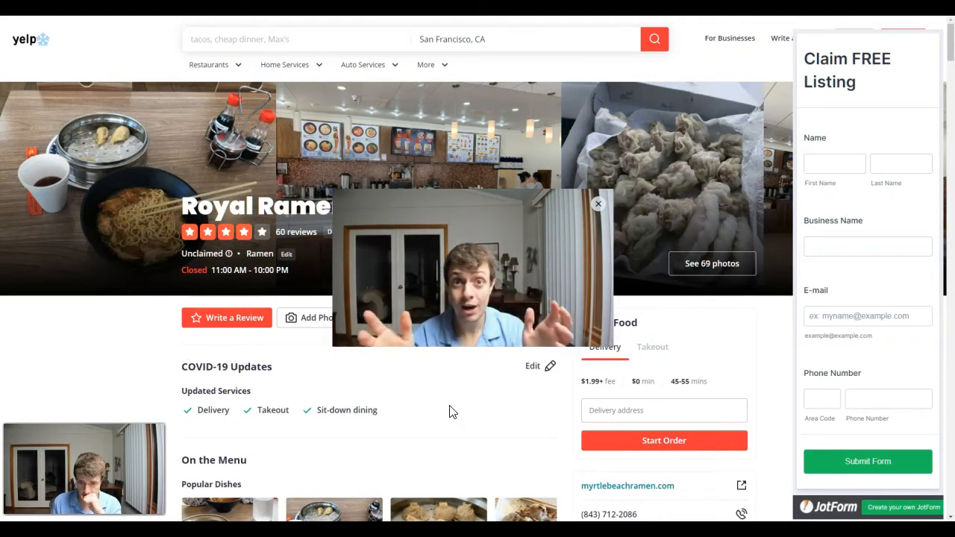
{"action": "mouse_move", "coordinate": [434, 297]}
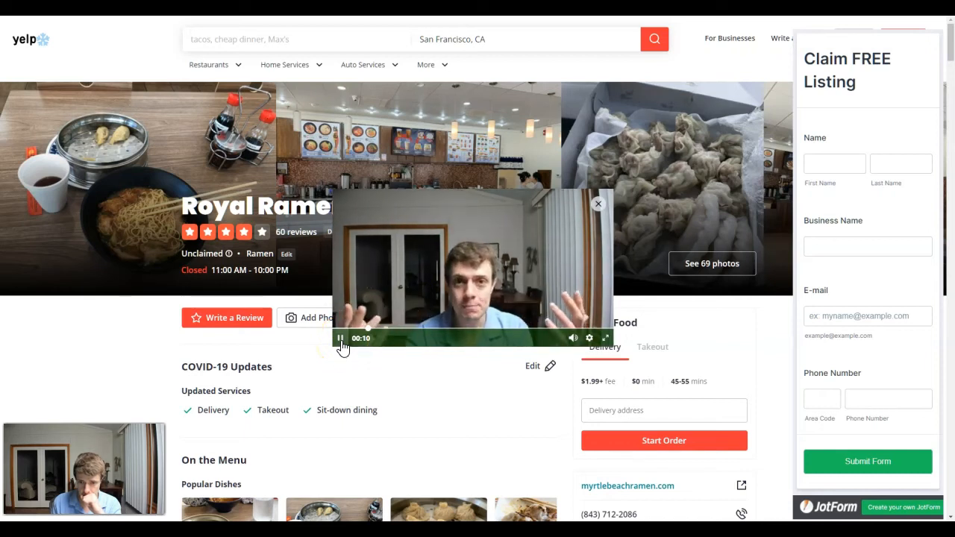
{"action": "left_click", "coordinate": [340, 340]}
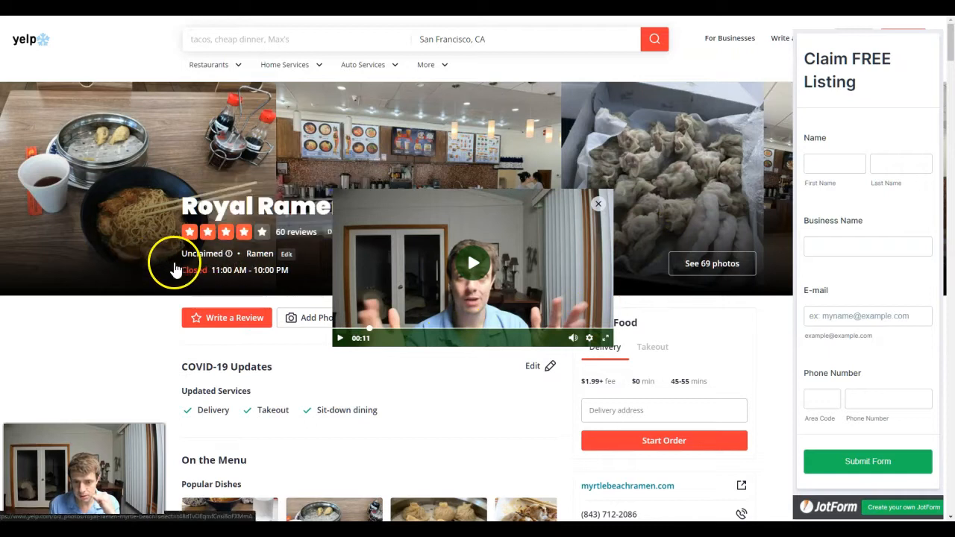
{"action": "mouse_move", "coordinate": [216, 249]}
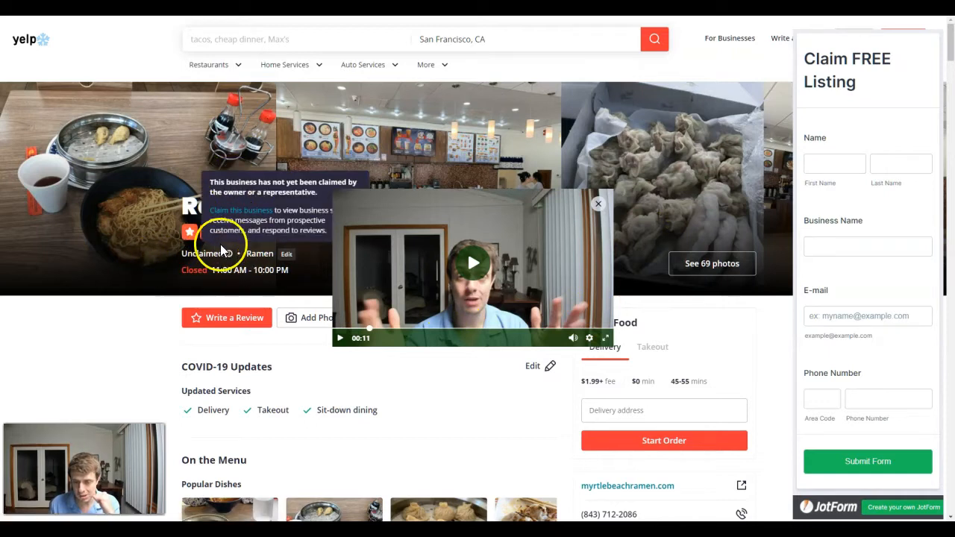
{"action": "left_click", "coordinate": [606, 330]}
{"action": "left_click", "coordinate": [511, 330]}
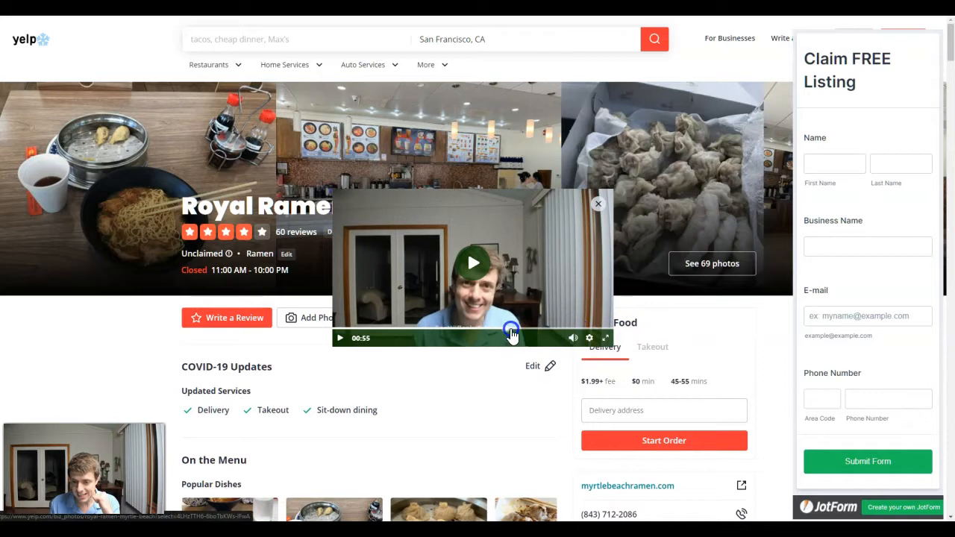
{"action": "left_click", "coordinate": [446, 330]}
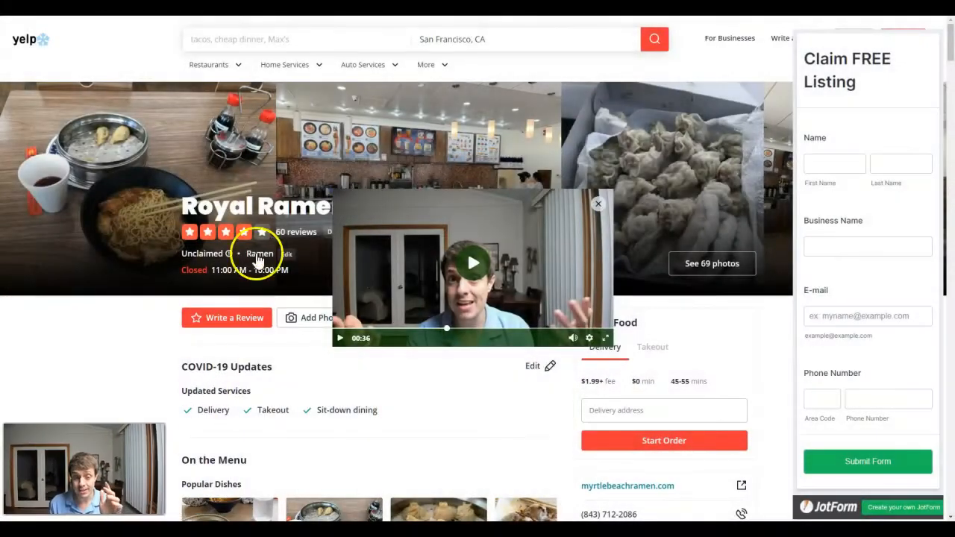
- Look over the Royal Ramen listing and search Google for "royal ramen" in a new incognito window
{"action": "scroll", "coordinate": [279, 161], "scroll_direction": "down", "scroll_amount": 1}
{"action": "scroll", "coordinate": [279, 383], "scroll_direction": "up", "scroll_amount": 1}
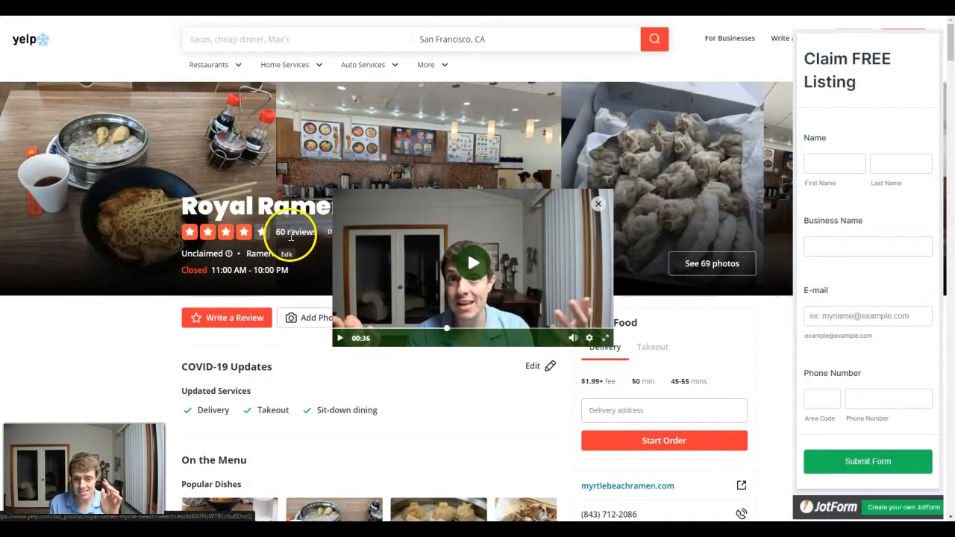
{"action": "scroll", "coordinate": [252, 259], "scroll_direction": "down", "scroll_amount": 5}
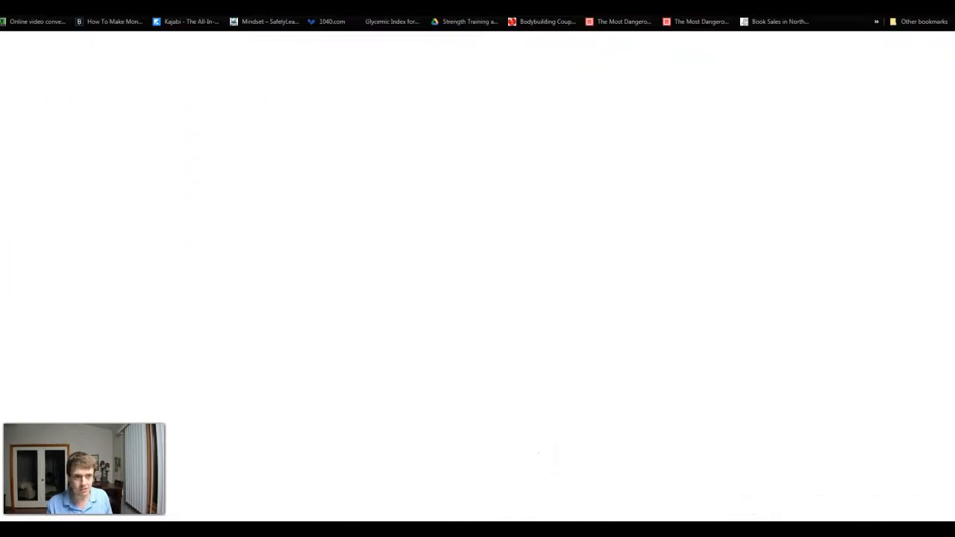
{"action": "key", "text": "ctrl+shift+n"}
{"action": "type", "text": "royal ramen"}
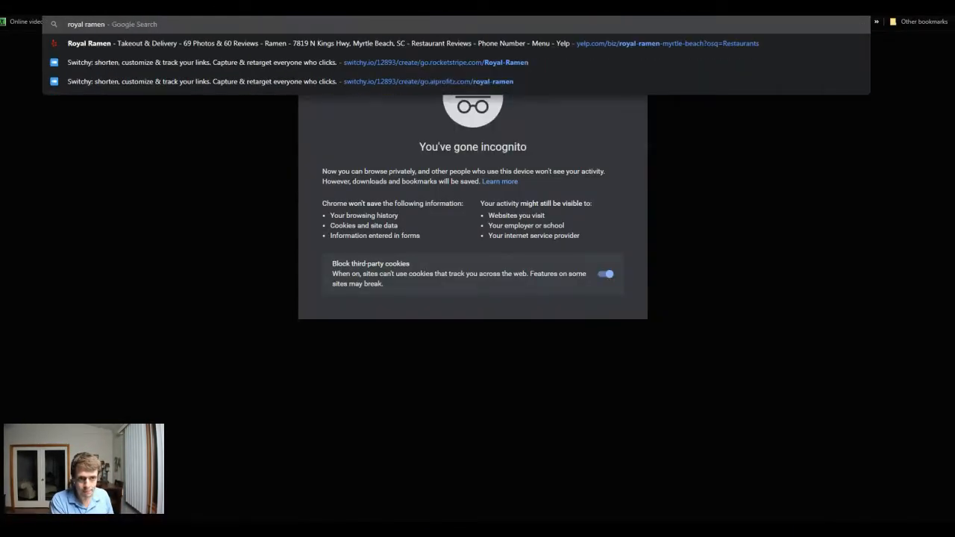
{"action": "key", "text": "Return"}
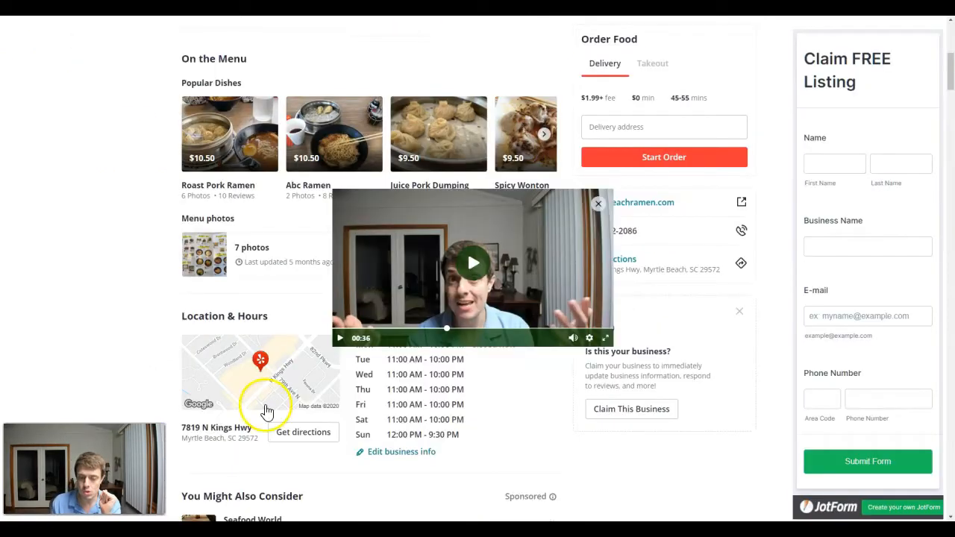
- Compare Royal Ramen's Google business profile, including its ownership link and reviews, with its Yelp listing and claim form
{"action": "scroll", "coordinate": [262, 405], "scroll_direction": "up", "scroll_amount": 1}
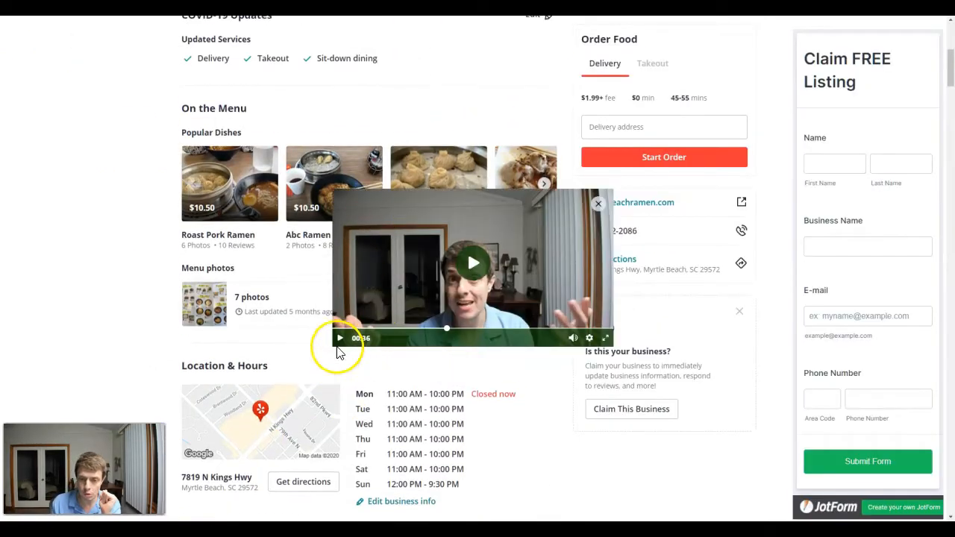
{"action": "scroll", "coordinate": [271, 365], "scroll_direction": "up", "scroll_amount": 2}
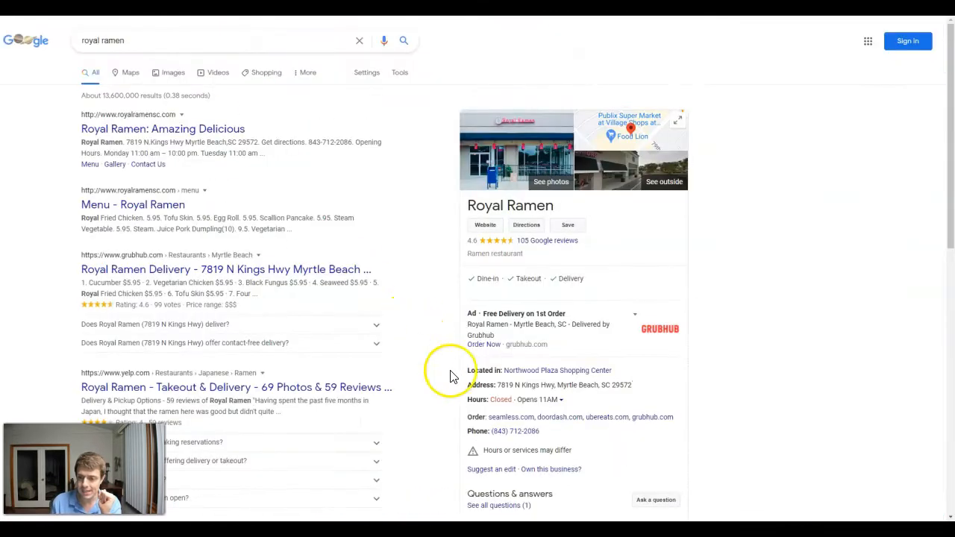
{"action": "scroll", "coordinate": [423, 320], "scroll_direction": "down", "scroll_amount": 3}
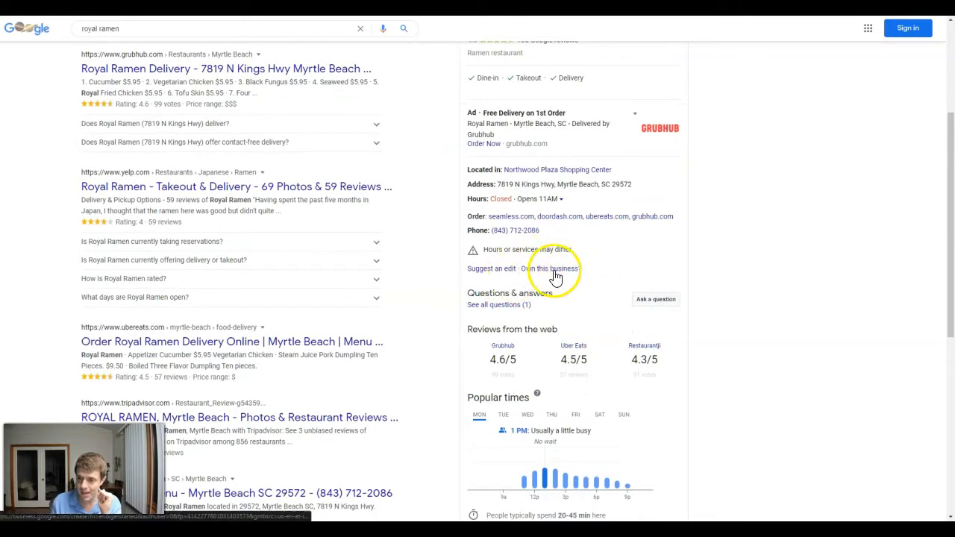
{"action": "scroll", "coordinate": [555, 278], "scroll_direction": "down", "scroll_amount": 2}
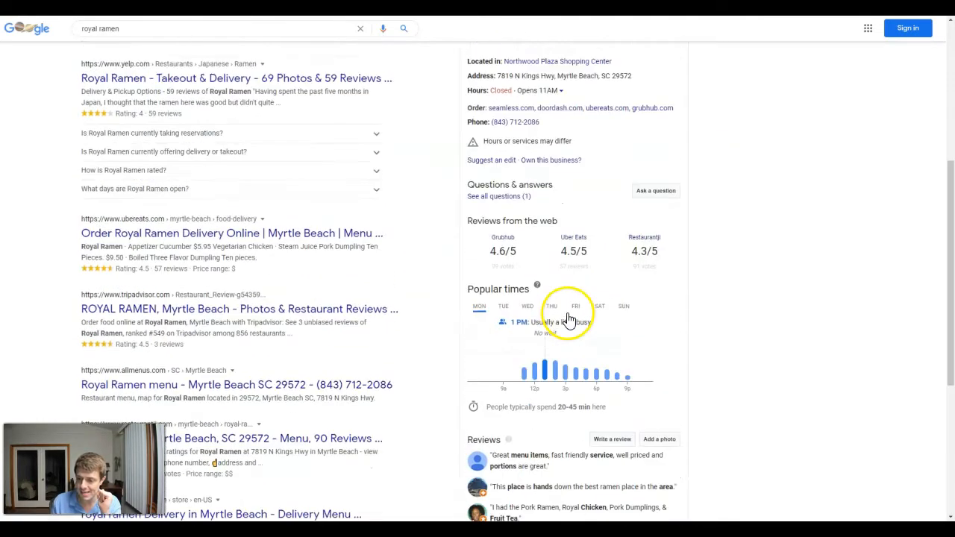
{"action": "scroll", "coordinate": [568, 320], "scroll_direction": "up", "scroll_amount": 6}
{"action": "scroll", "coordinate": [571, 322], "scroll_direction": "down", "scroll_amount": 5}
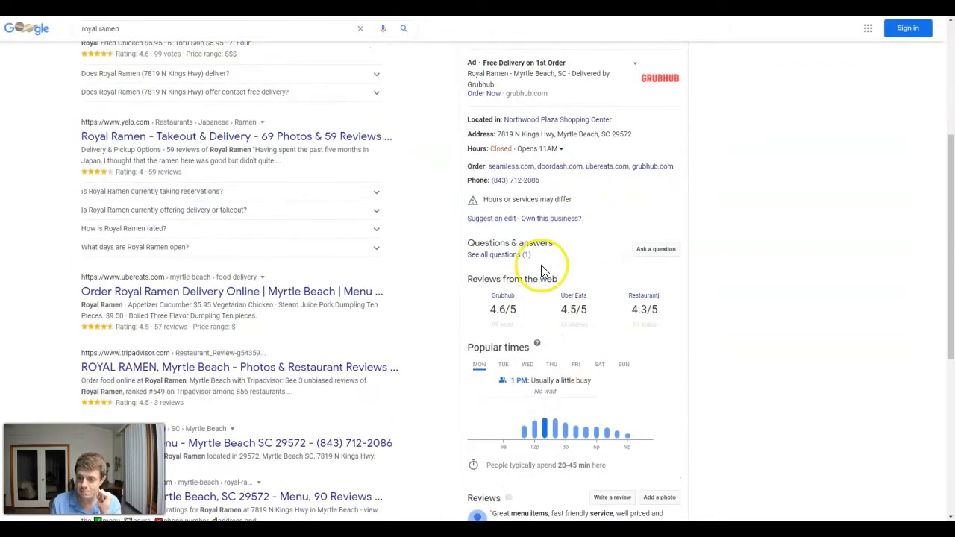
{"action": "scroll", "coordinate": [559, 371], "scroll_direction": "up", "scroll_amount": 3}
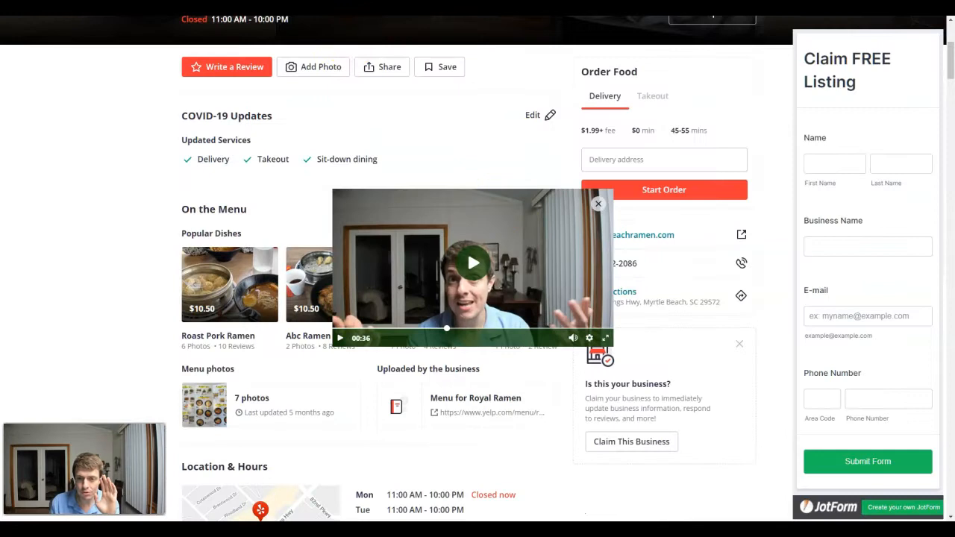
{"action": "scroll", "coordinate": [116, 175], "scroll_direction": "up", "scroll_amount": 3}
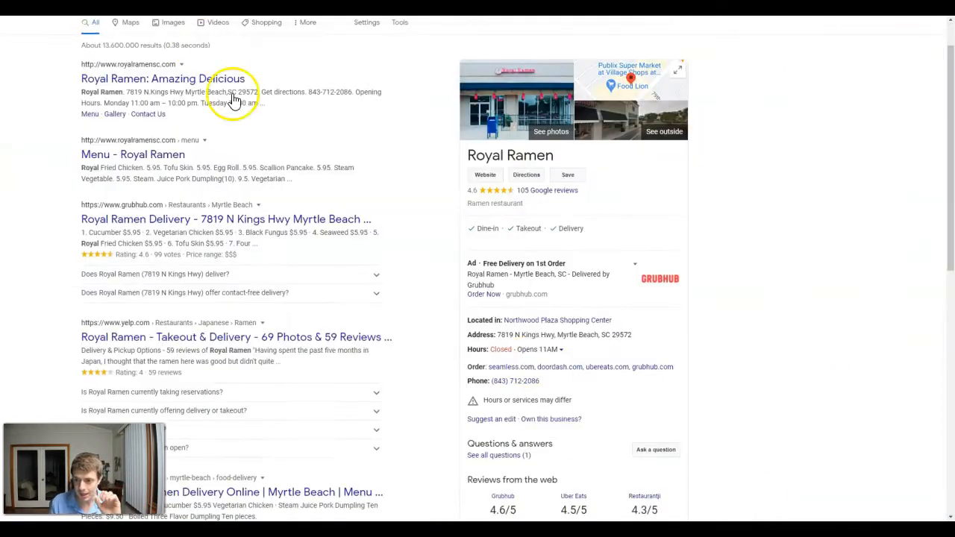
{"action": "scroll", "coordinate": [564, 387], "scroll_direction": "up", "scroll_amount": 1}
{"action": "scroll", "coordinate": [579, 476], "scroll_direction": "down", "scroll_amount": 2}
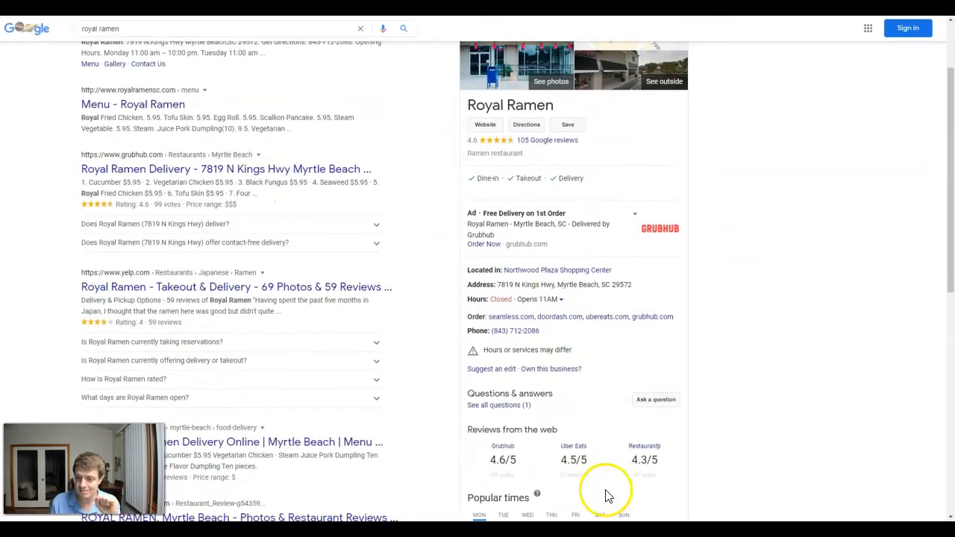
{"action": "scroll", "coordinate": [521, 487], "scroll_direction": "down", "scroll_amount": 2}
{"action": "scroll", "coordinate": [519, 468], "scroll_direction": "up", "scroll_amount": 3}
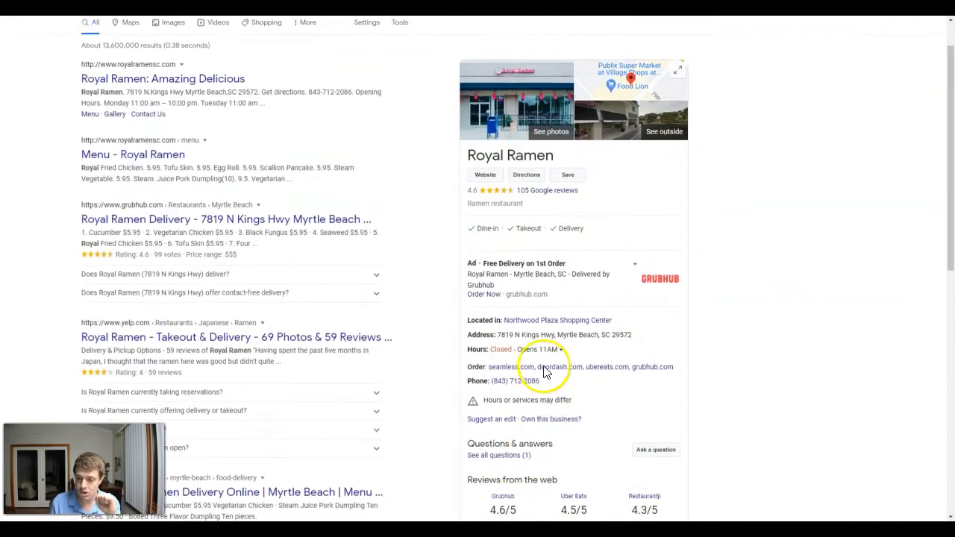
{"action": "scroll", "coordinate": [531, 462], "scroll_direction": "down", "scroll_amount": 2}
{"action": "scroll", "coordinate": [531, 456], "scroll_direction": "up", "scroll_amount": 2}
{"action": "scroll", "coordinate": [532, 459], "scroll_direction": "down", "scroll_amount": 1}
{"action": "scroll", "coordinate": [531, 459], "scroll_direction": "down", "scroll_amount": 3}
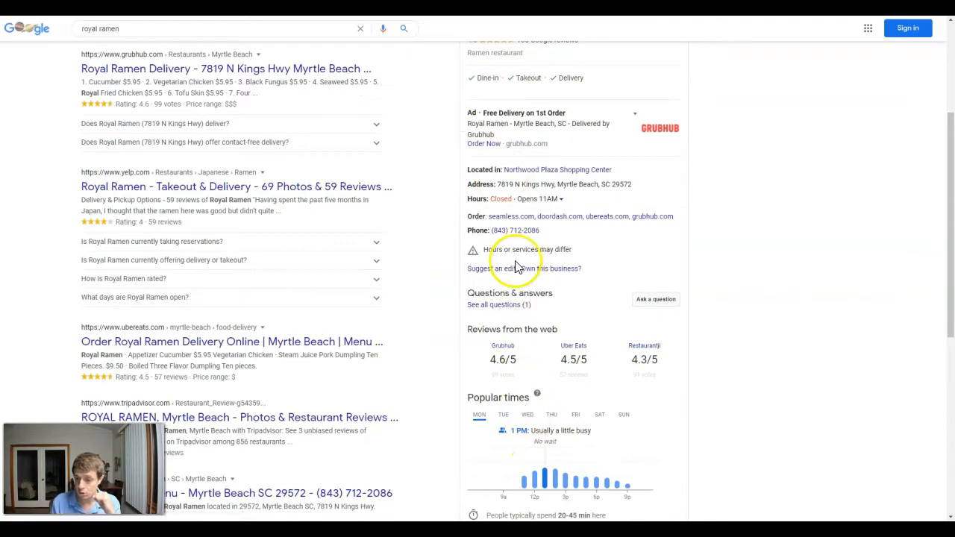
{"action": "scroll", "coordinate": [549, 325], "scroll_direction": "up", "scroll_amount": 1}
{"action": "scroll", "coordinate": [549, 324], "scroll_direction": "up", "scroll_amount": 2}
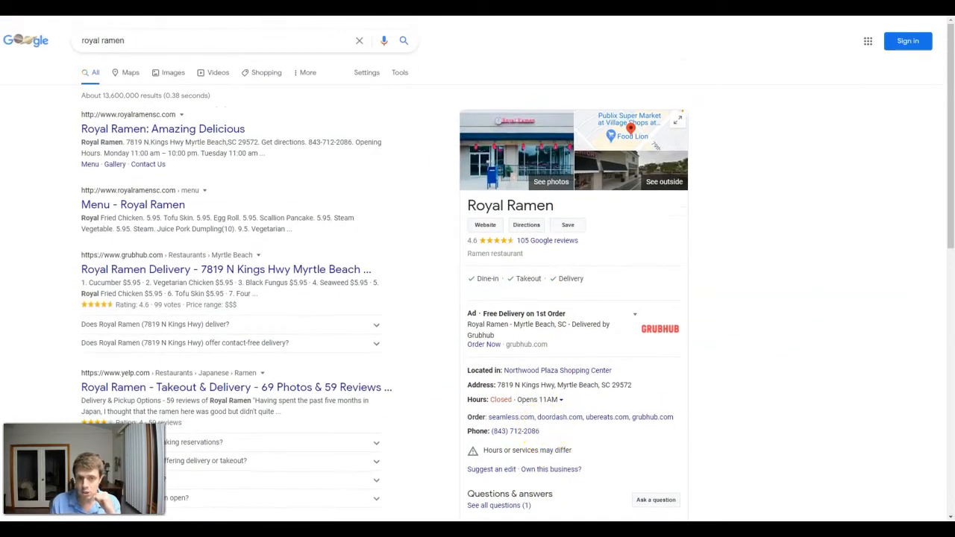
{"action": "left_click", "coordinate": [439, 448]}
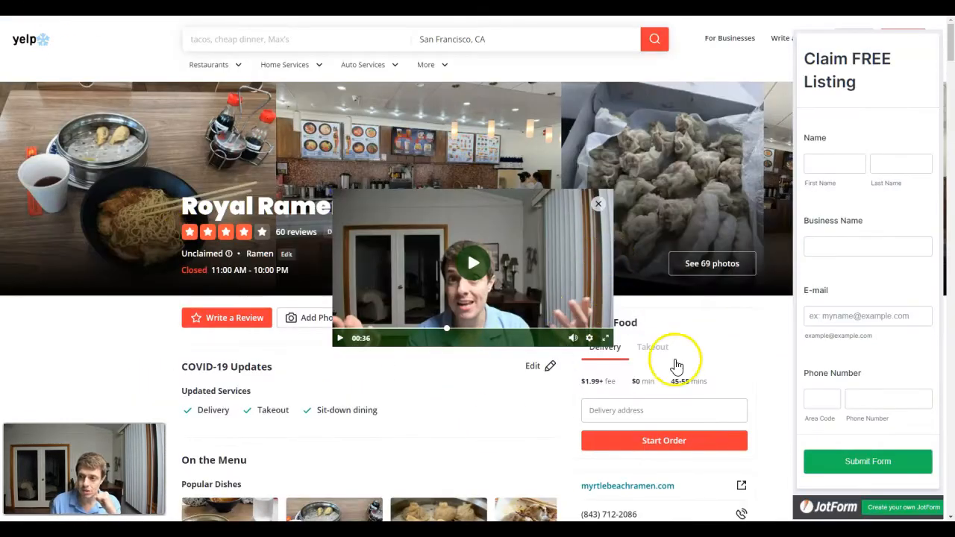
{"action": "scroll", "coordinate": [219, 302], "scroll_direction": "down", "scroll_amount": 2}
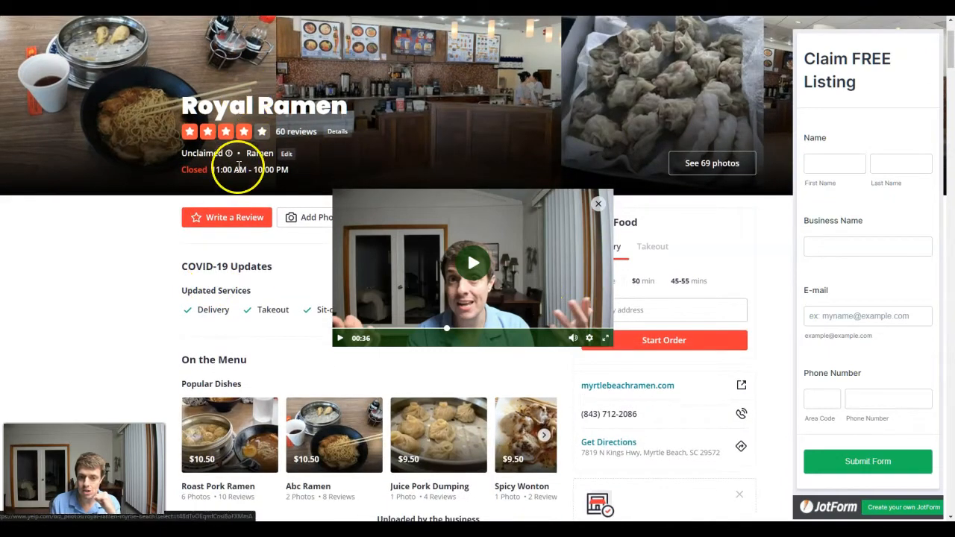
{"action": "scroll", "coordinate": [361, 351], "scroll_direction": "up", "scroll_amount": 2}
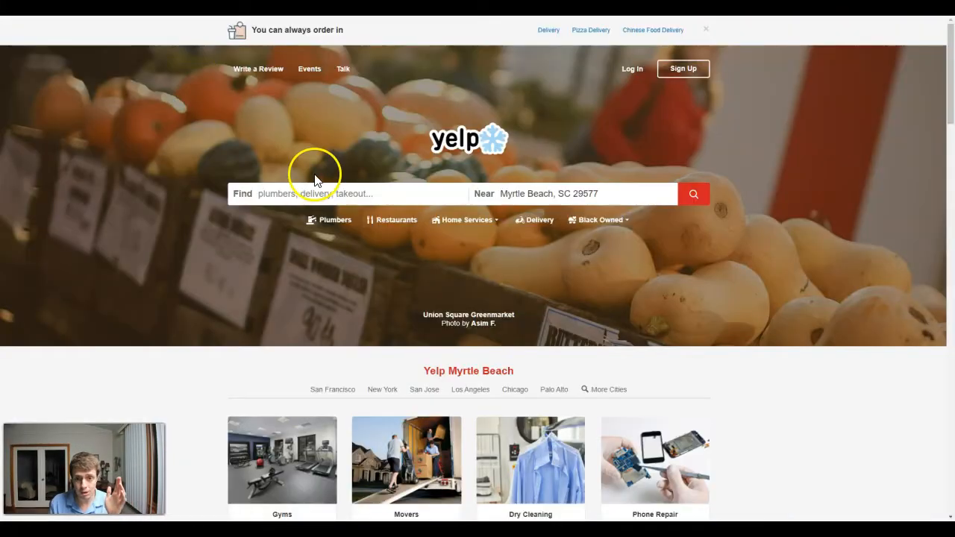
- Search Yelp for Restaurants near Myrtle Beach, SC 29577 and browse the first listings
{"action": "left_click", "coordinate": [302, 193]}
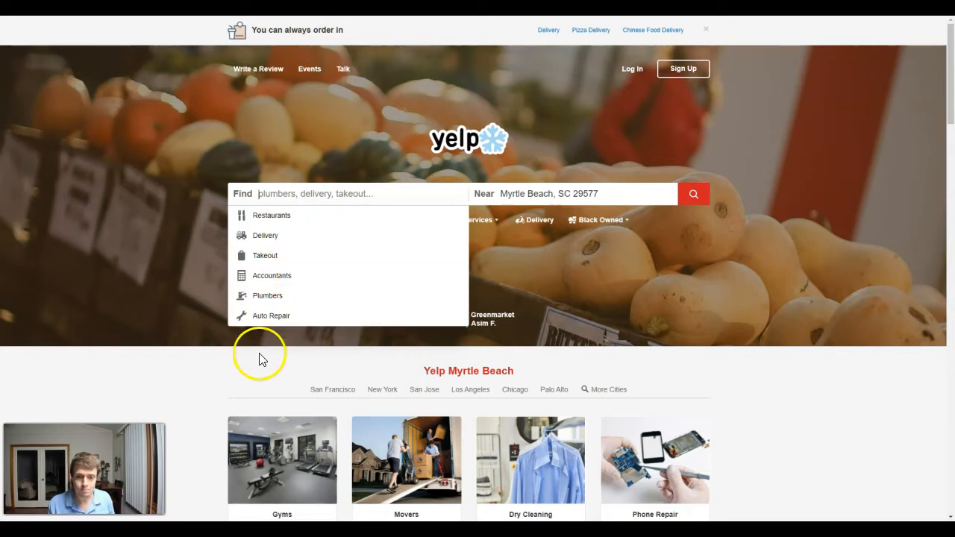
{"action": "left_click", "coordinate": [293, 218]}
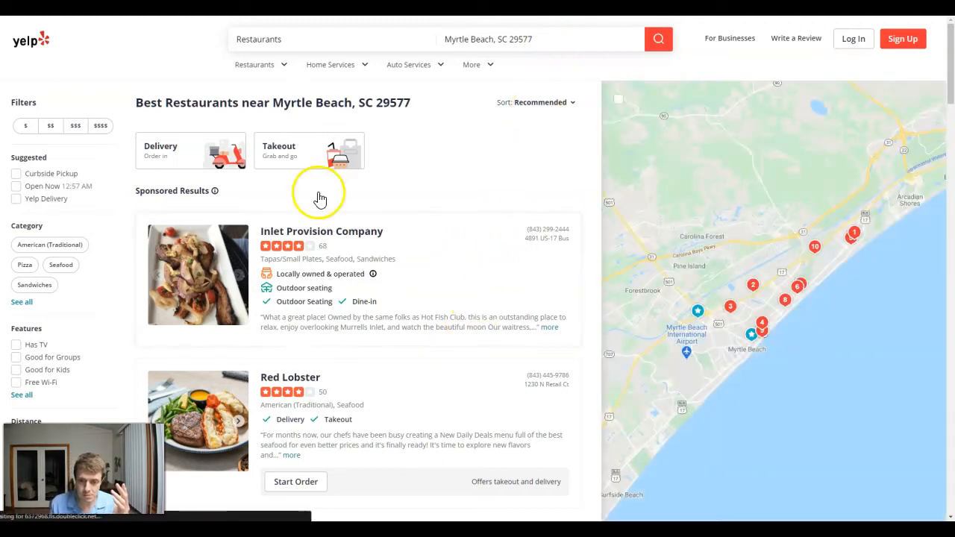
{"action": "scroll", "coordinate": [338, 403], "scroll_direction": "down", "scroll_amount": 6}
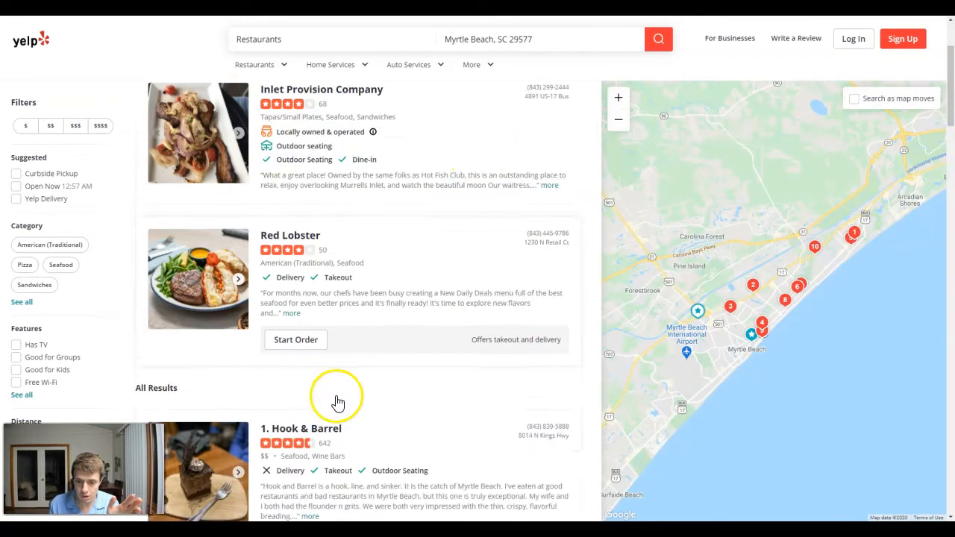
{"action": "scroll", "coordinate": [362, 347], "scroll_direction": "up", "scroll_amount": 7}
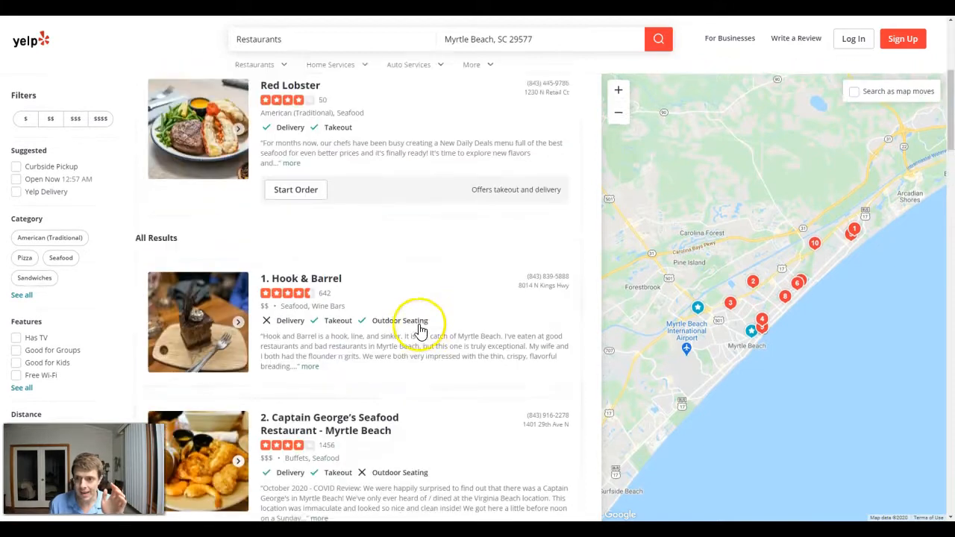
- Sort the restaurant results by Highest Rated and go to page 9 of the results
{"action": "left_click", "coordinate": [535, 103]}
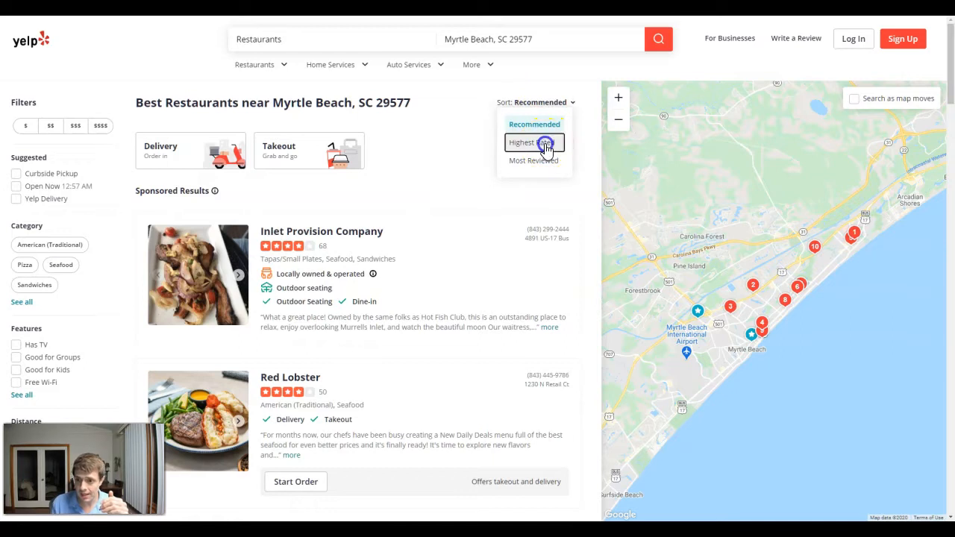
{"action": "left_click", "coordinate": [544, 143]}
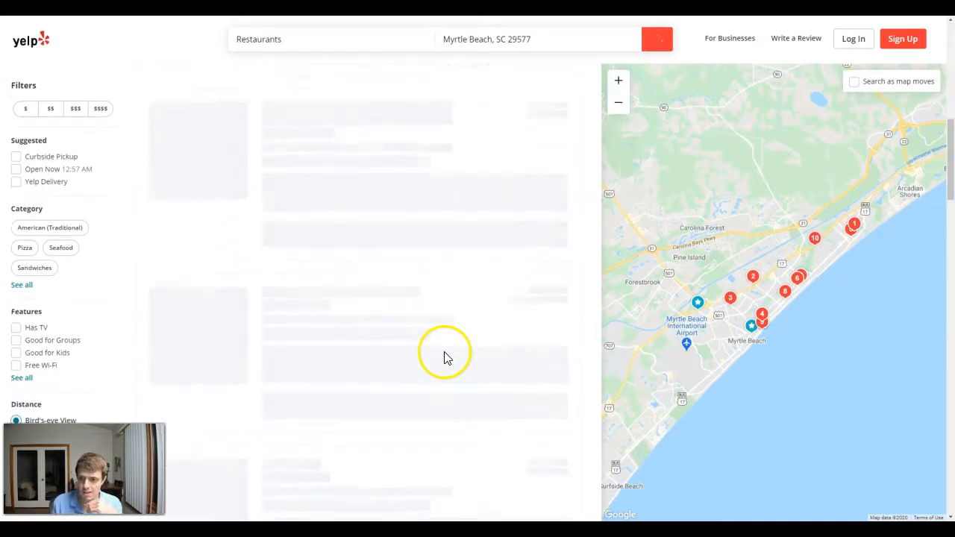
{"action": "scroll", "coordinate": [428, 365], "scroll_direction": "down", "scroll_amount": 20}
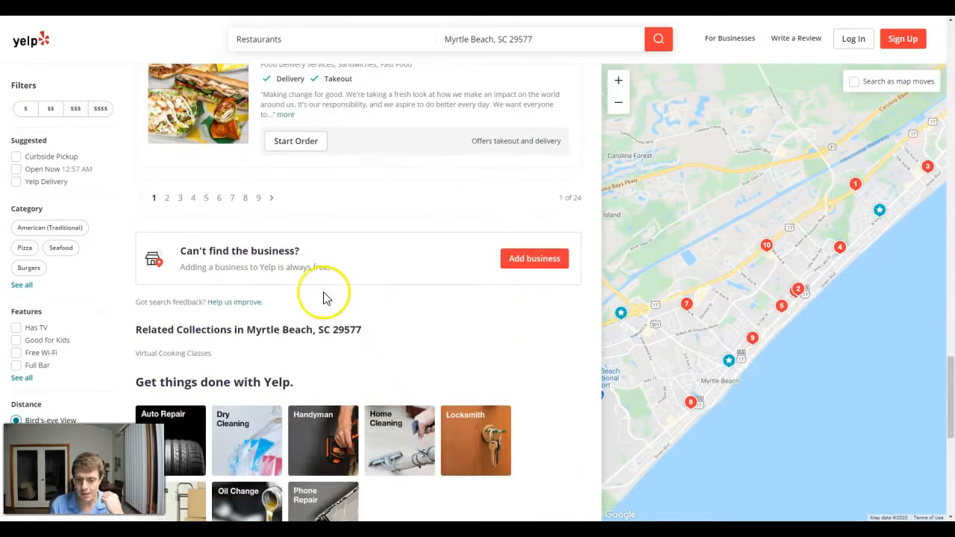
{"action": "left_click", "coordinate": [258, 198]}
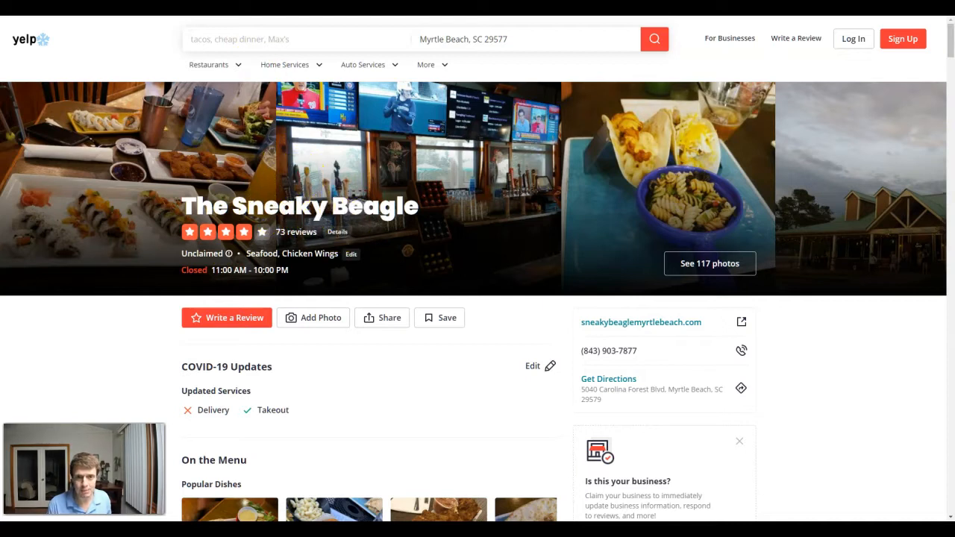
- Search Google for The Sneaky Beagle from its Yelp listing and examine its business profile, including the ownership link
{"action": "triple_click", "coordinate": [292, 203]}
{"action": "right_click", "coordinate": [243, 205]}
{"action": "left_click", "coordinate": [265, 225]}
{"action": "scroll", "coordinate": [638, 345], "scroll_direction": "down", "scroll_amount": 1}
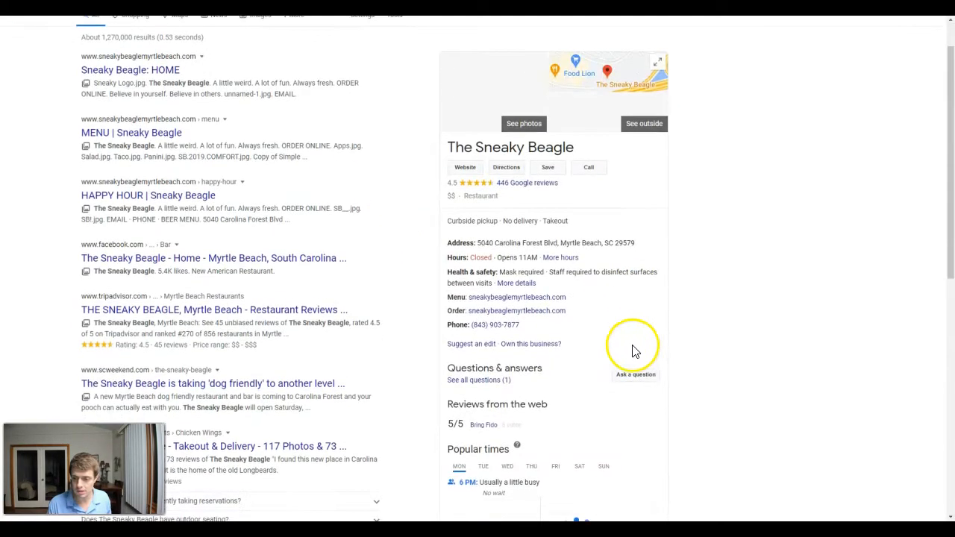
{"action": "scroll", "coordinate": [635, 351], "scroll_direction": "down", "scroll_amount": 1}
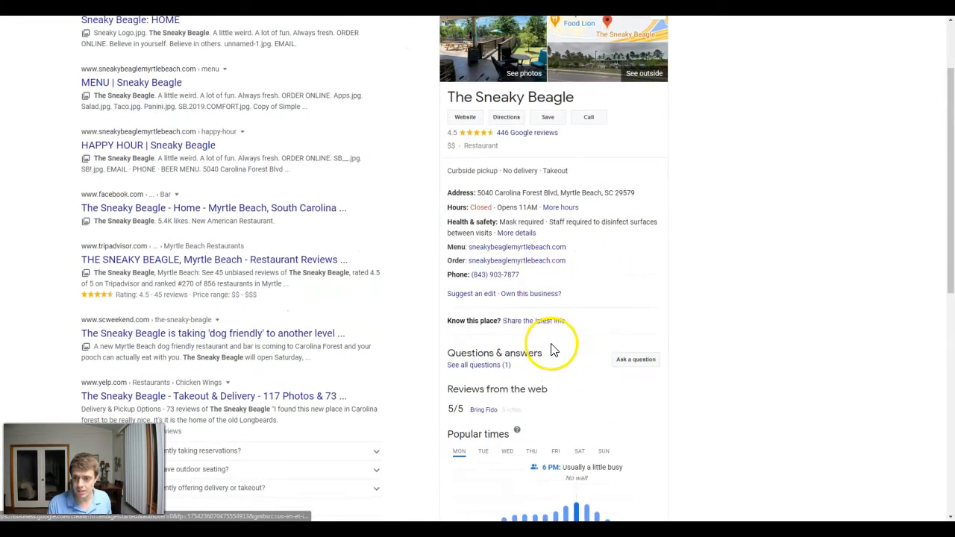
{"action": "scroll", "coordinate": [553, 348], "scroll_direction": "up", "scroll_amount": 2}
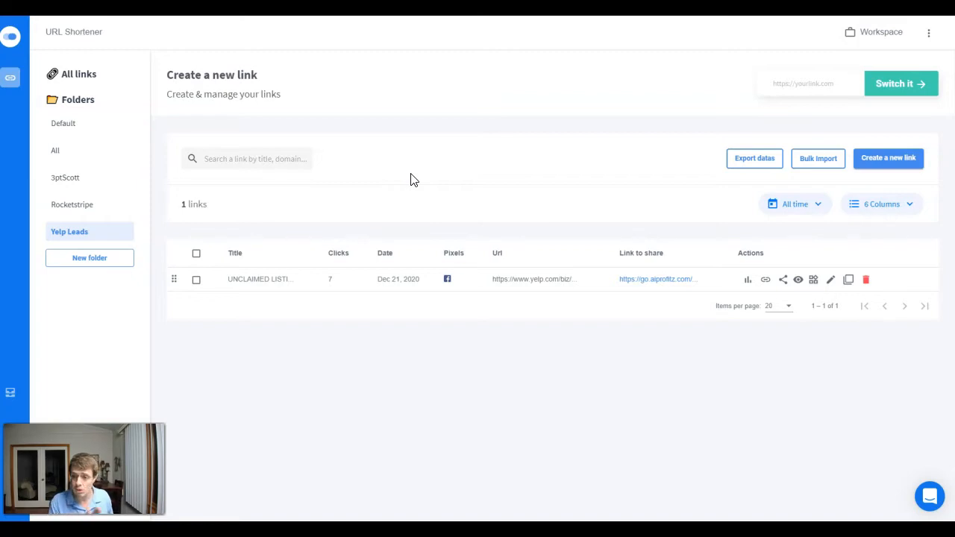
- Switch to the URL shortener and start a new link from The Sneaky Beagle's Yelp listing URL in the Yelp Leads folder
{"action": "left_click", "coordinate": [813, 82]}
{"action": "left_click", "coordinate": [824, 125]}
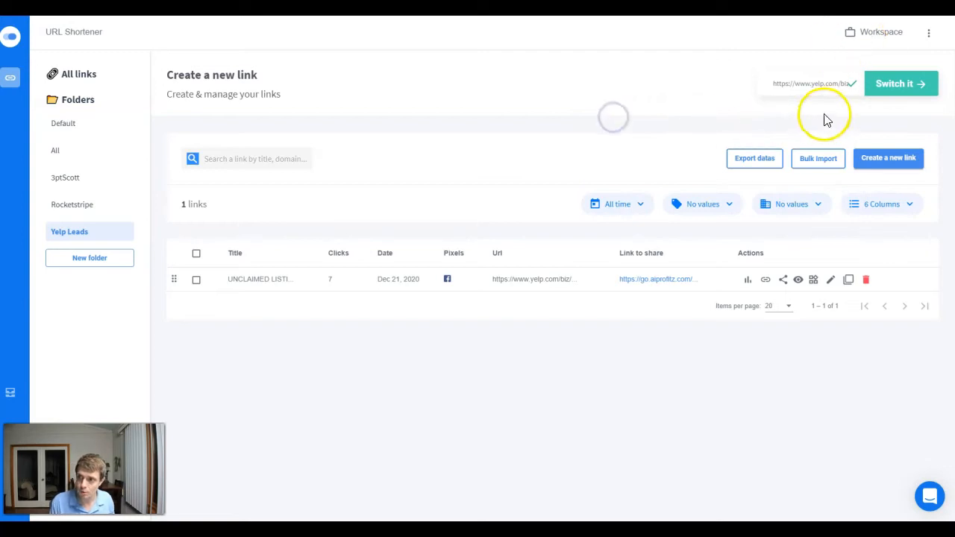
{"action": "left_click", "coordinate": [879, 87]}
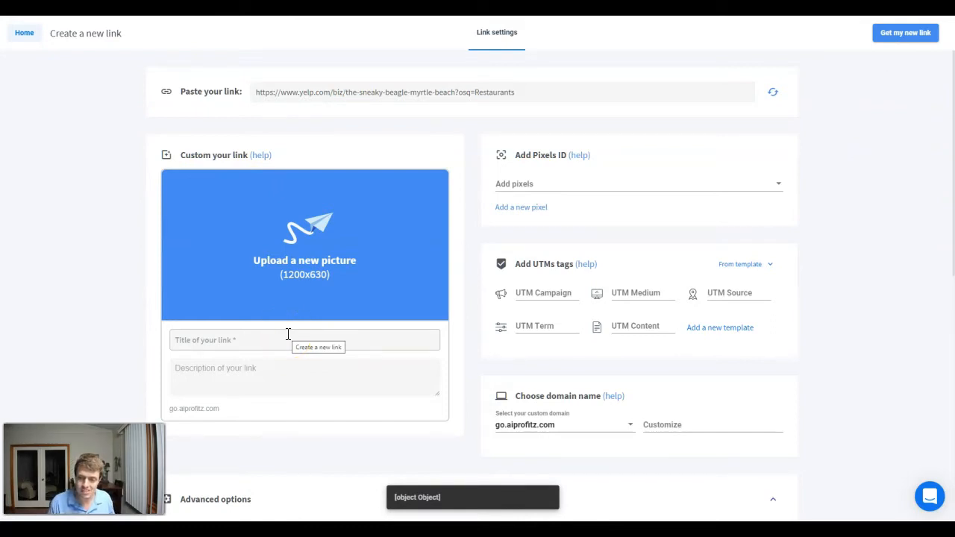
- Add the "Your Unclaimed Yelp Listing" picture, the title "UNCLAIMED Listing" and a description urging the owner to claim the listing and respond to critical reviews
{"action": "left_click", "coordinate": [309, 223]}
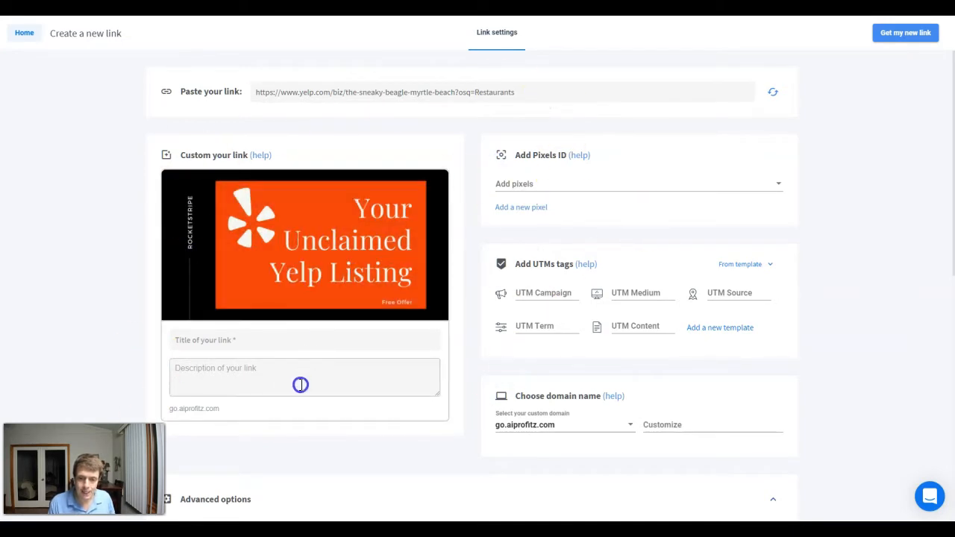
{"action": "left_click", "coordinate": [255, 339]}
{"action": "type", "text": "iews."}
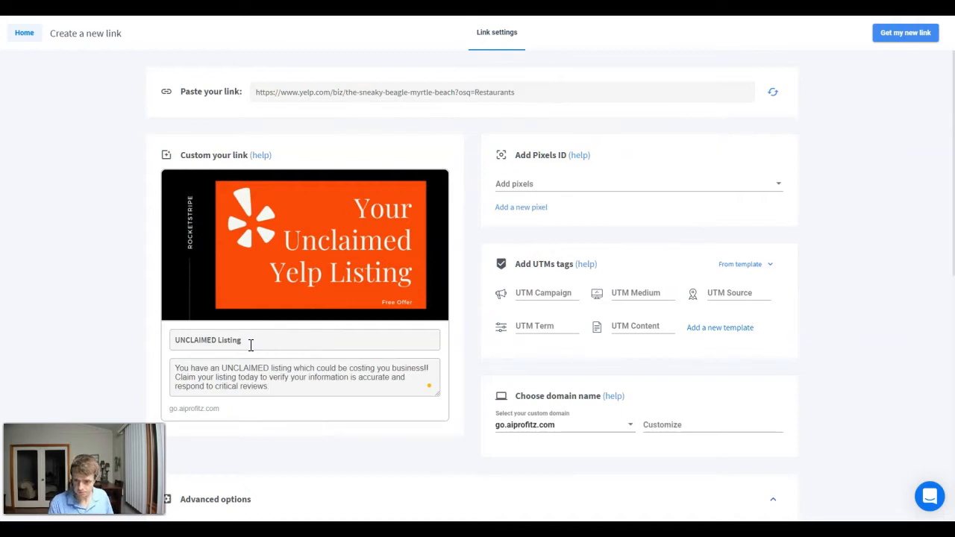
{"action": "left_click", "coordinate": [260, 370]}
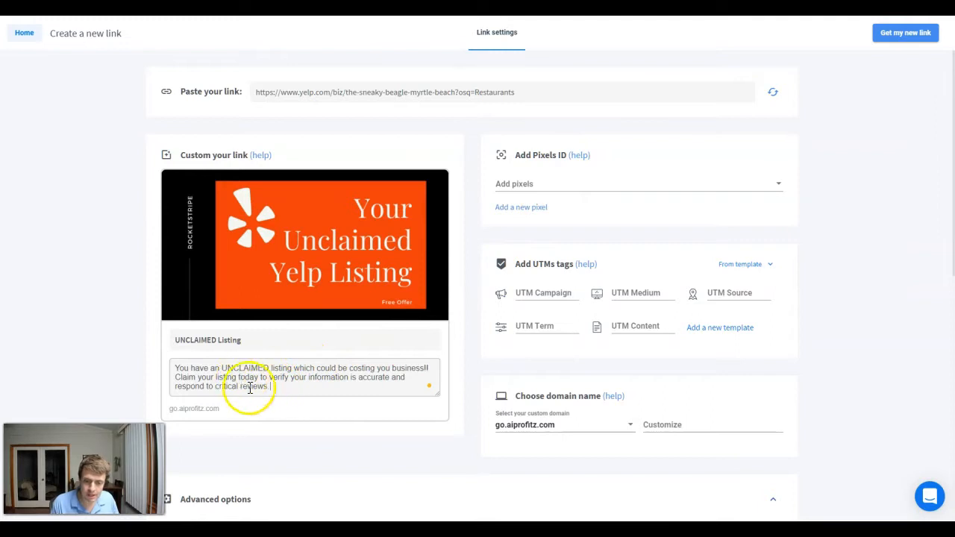
{"action": "left_click_drag", "start_coordinate": [417, 368], "coordinate": [174, 368]}
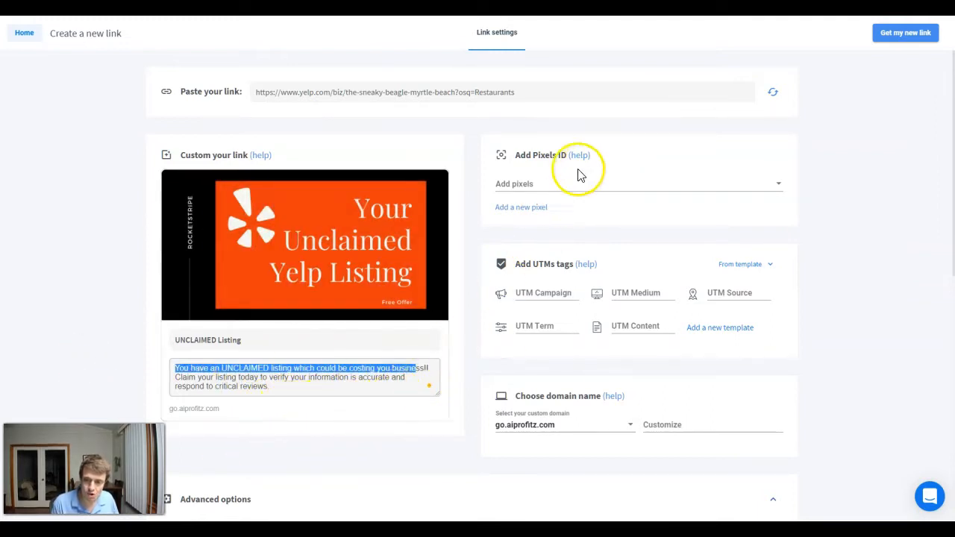
- Assign the aiPROFITz Facebook pixel to the new link
{"action": "left_click", "coordinate": [550, 184]}
{"action": "left_click", "coordinate": [533, 184]}
{"action": "left_click", "coordinate": [581, 140]}
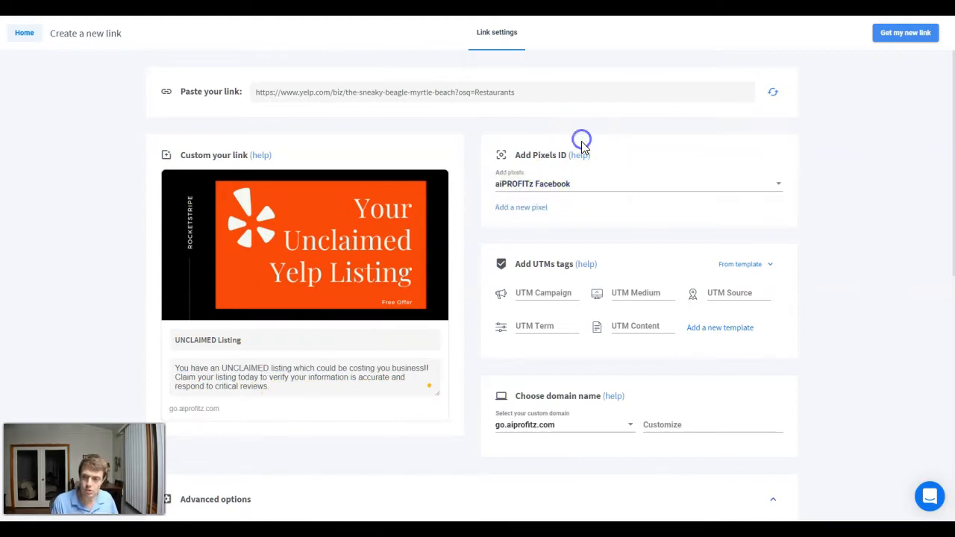
{"action": "left_click", "coordinate": [542, 188]}
{"action": "left_click", "coordinate": [540, 186]}
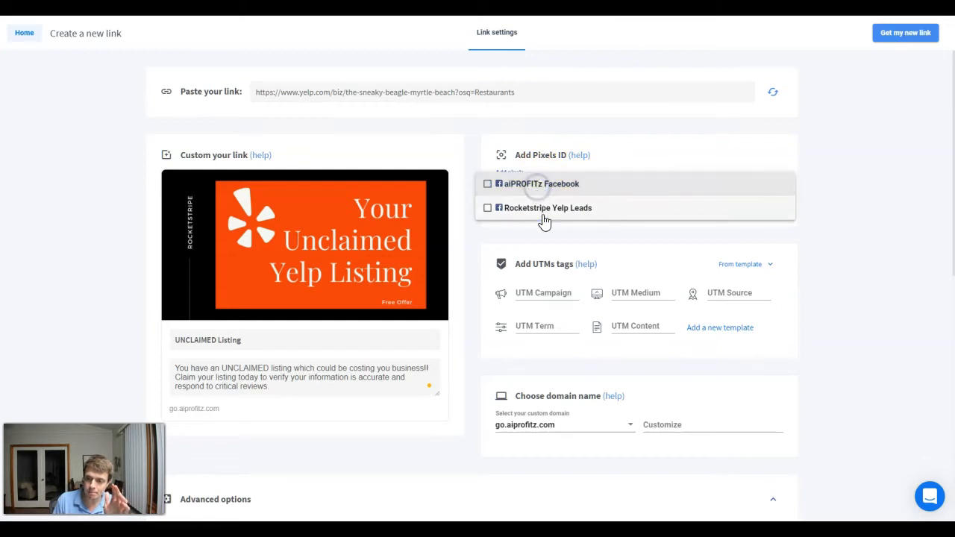
{"action": "left_click", "coordinate": [564, 189]}
{"action": "left_click", "coordinate": [646, 130]}
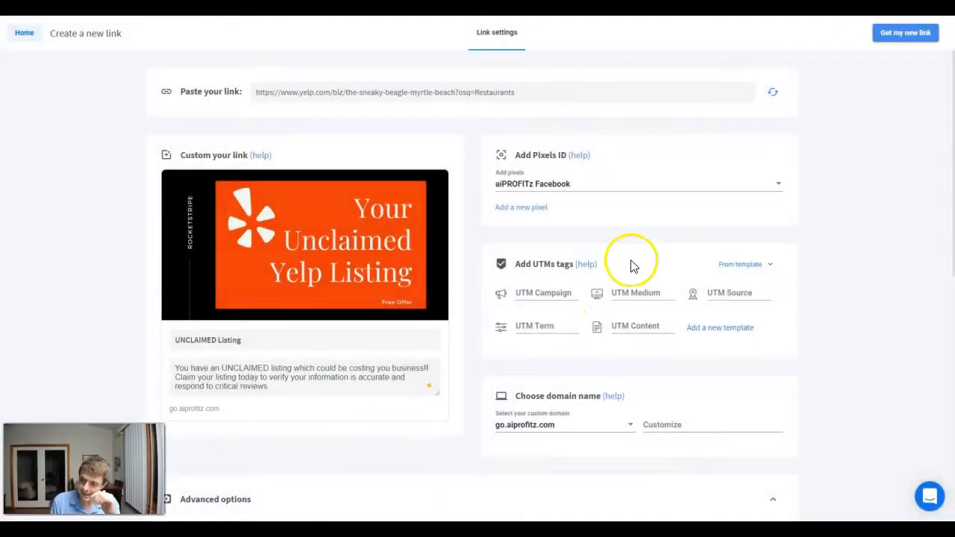
- Customize the short link's ending as the-sneaky-beagle on the go.aiprofitz.com domain
{"action": "scroll", "coordinate": [634, 298], "scroll_direction": "down", "scroll_amount": 1}
{"action": "scroll", "coordinate": [640, 341], "scroll_direction": "down", "scroll_amount": 1}
{"action": "left_click", "coordinate": [671, 323]}
{"action": "scroll", "coordinate": [657, 313], "scroll_direction": "up", "scroll_amount": 1}
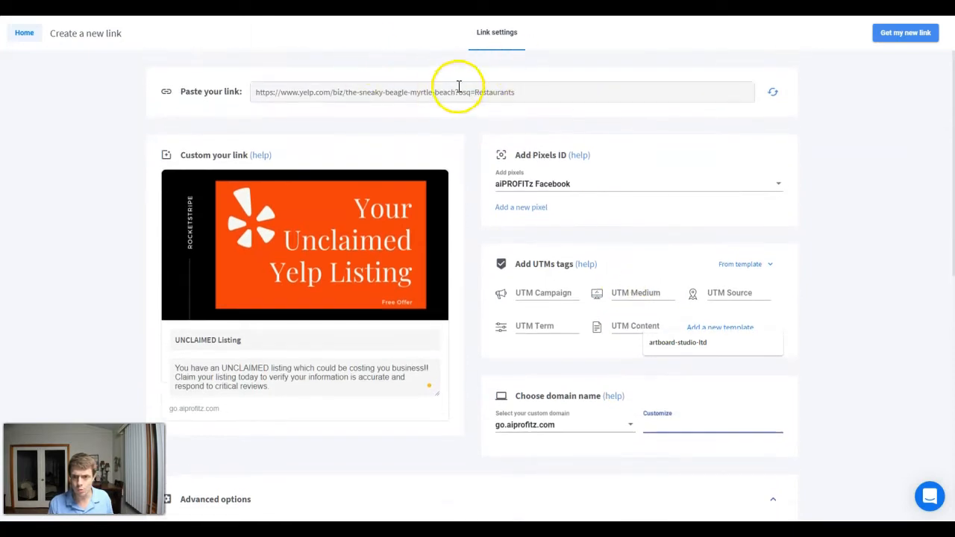
{"action": "scroll", "coordinate": [671, 370], "scroll_direction": "down", "scroll_amount": 2}
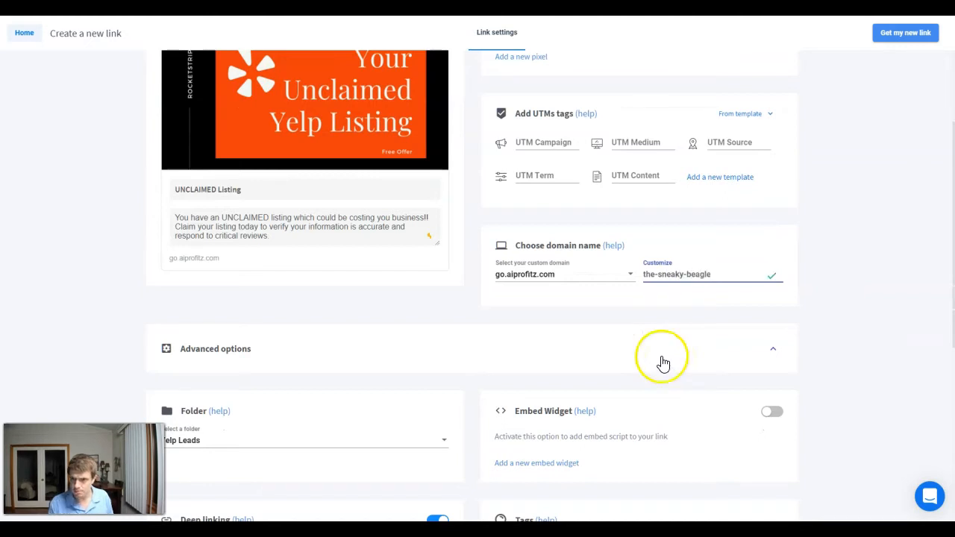
{"action": "scroll", "coordinate": [662, 363], "scroll_direction": "up", "scroll_amount": 2}
- Enable the embed widget for the link and select the Yelp Leads Video and Yelp Leads scripts
{"action": "scroll", "coordinate": [596, 261], "scroll_direction": "down", "scroll_amount": 3}
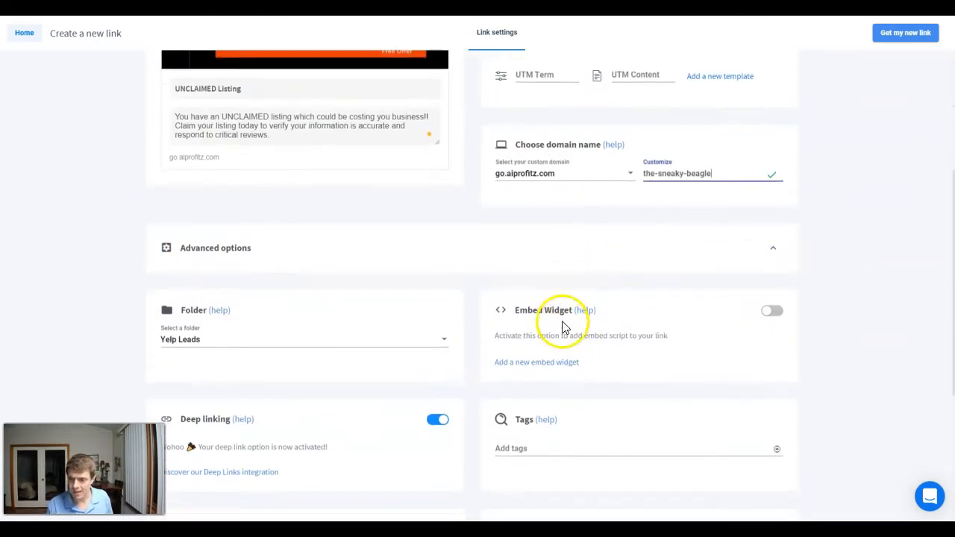
{"action": "scroll", "coordinate": [563, 327], "scroll_direction": "down", "scroll_amount": 1}
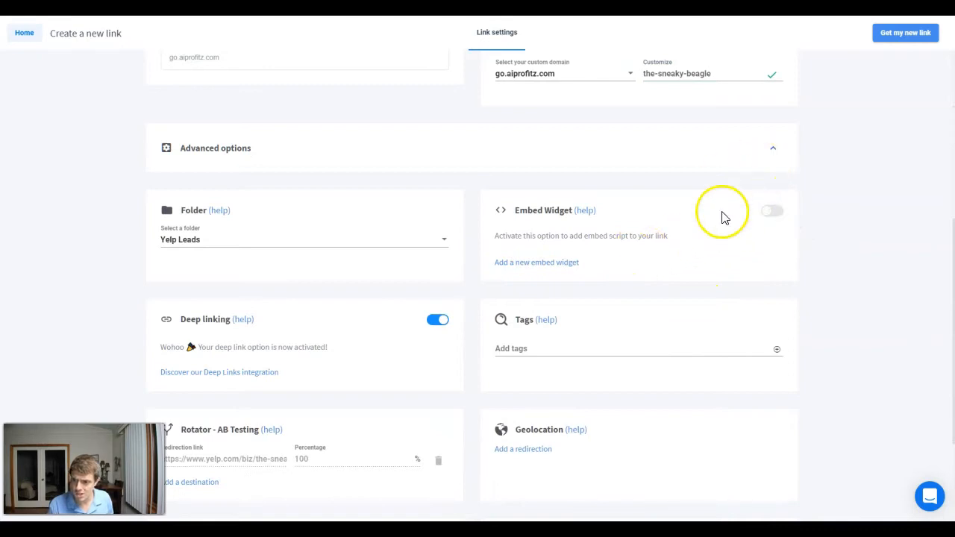
{"action": "left_click", "coordinate": [744, 207]}
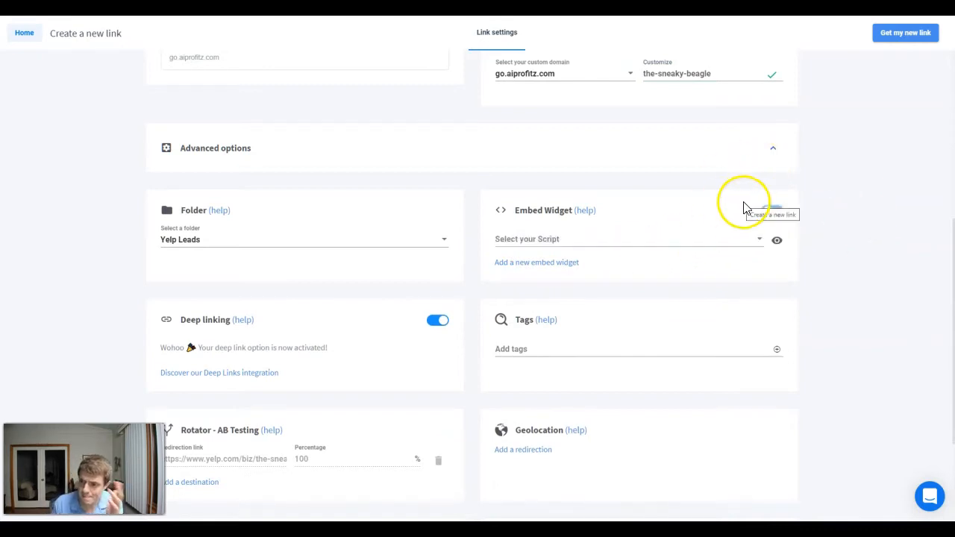
{"action": "left_click", "coordinate": [530, 240]}
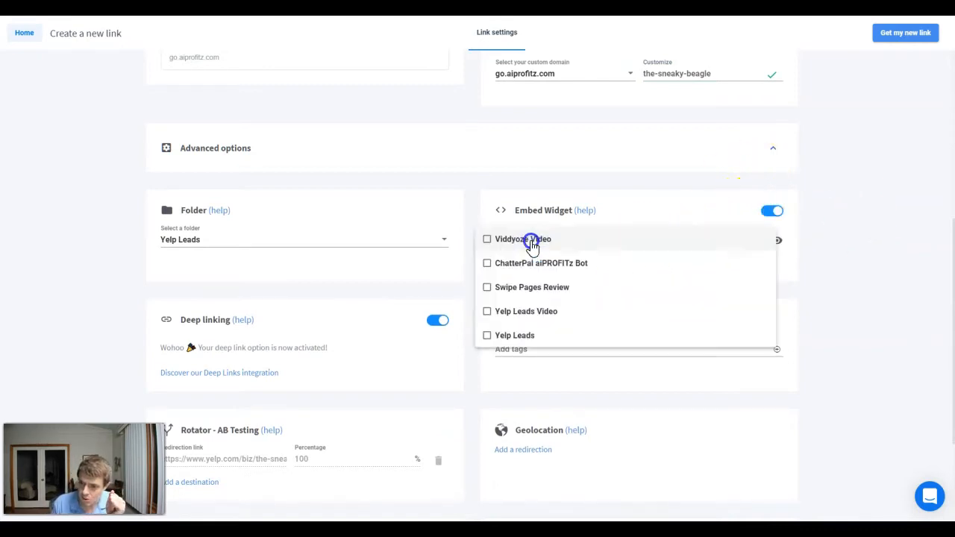
{"action": "left_click", "coordinate": [487, 335]}
{"action": "left_click", "coordinate": [487, 312]}
{"action": "left_click", "coordinate": [837, 222]}
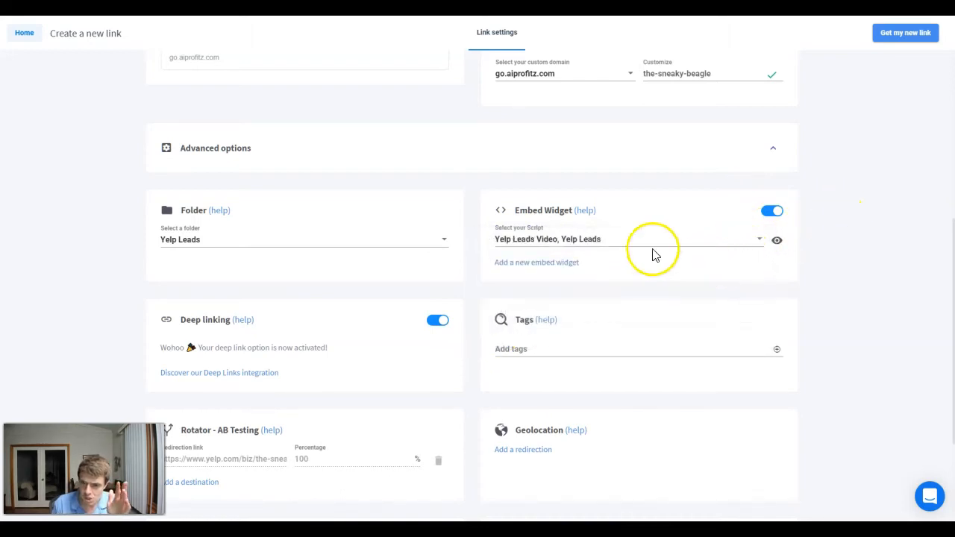
{"action": "scroll", "coordinate": [566, 303], "scroll_direction": "up", "scroll_amount": 1}
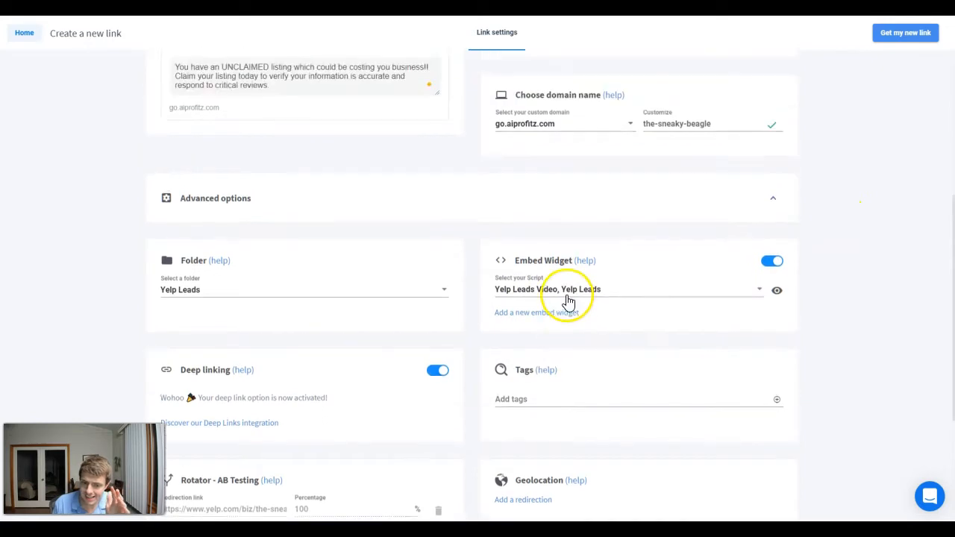
{"action": "scroll", "coordinate": [567, 305], "scroll_direction": "down", "scroll_amount": 2}
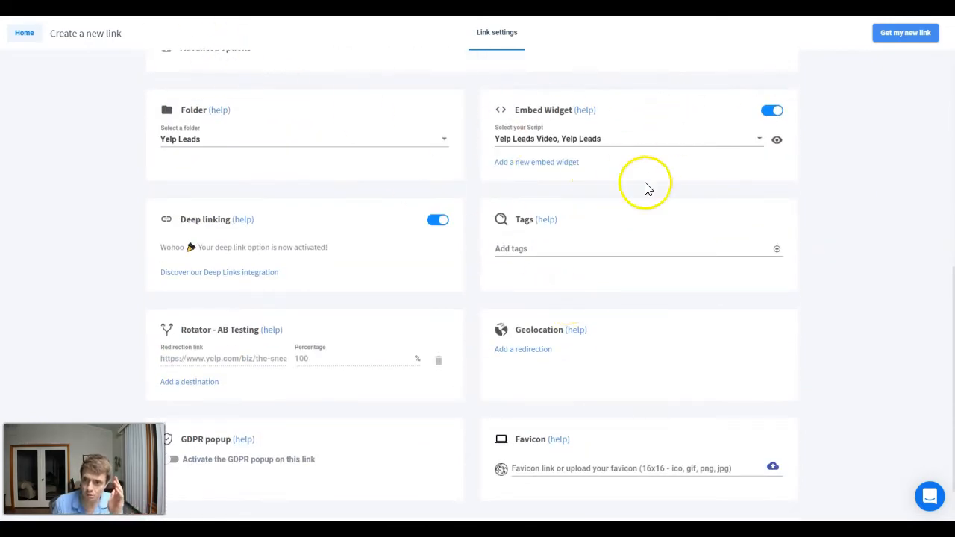
{"action": "scroll", "coordinate": [638, 213], "scroll_direction": "up", "scroll_amount": 3}
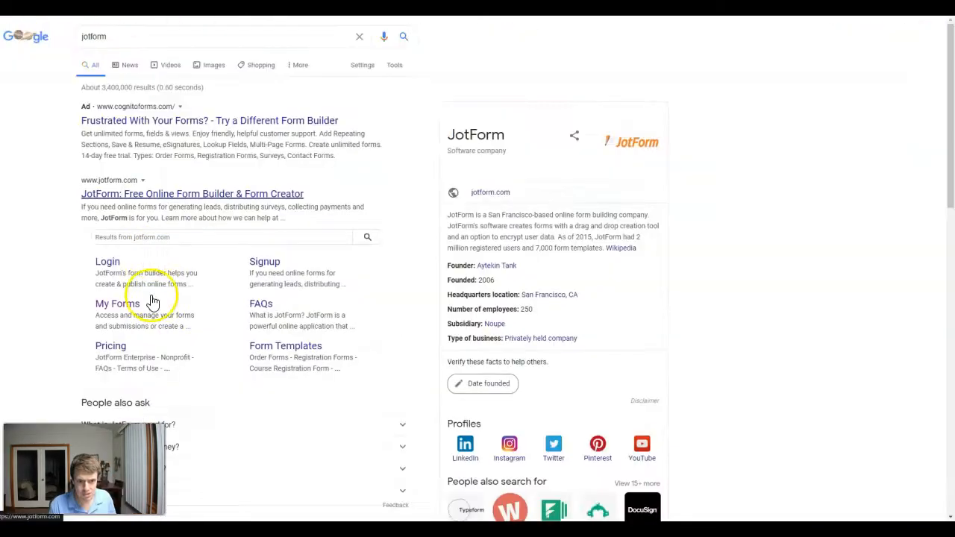
- Look over the JotForm search results on Google and visit the wave.video website
{"action": "scroll", "coordinate": [146, 125], "scroll_direction": "down", "scroll_amount": 2}
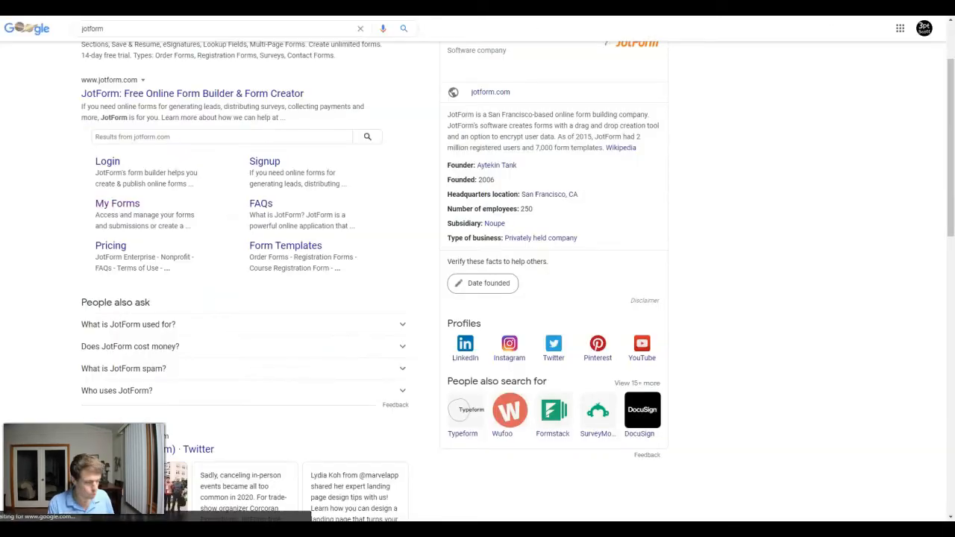
{"action": "type", "text": "wave.vid"}
{"action": "key", "text": "Return"}
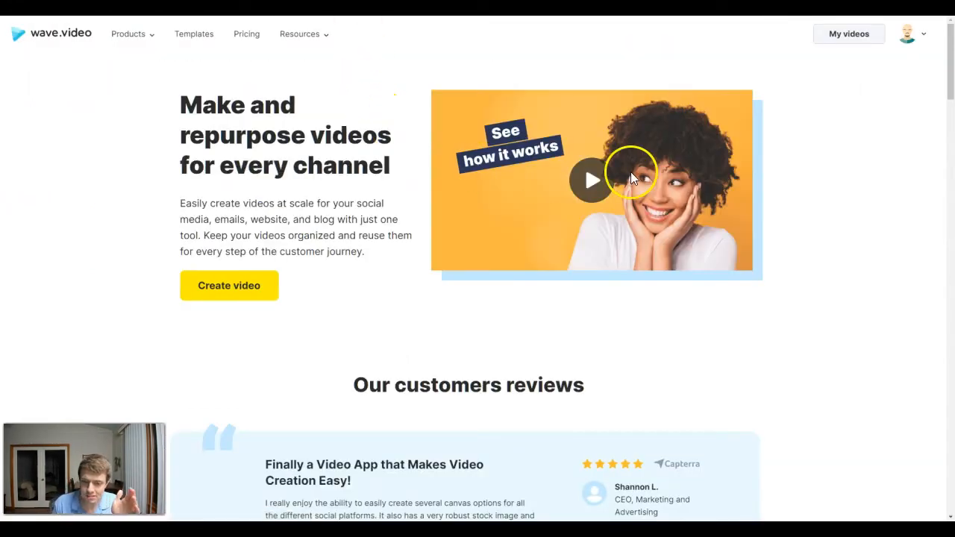
{"action": "mouse_move", "coordinate": [144, 47]}
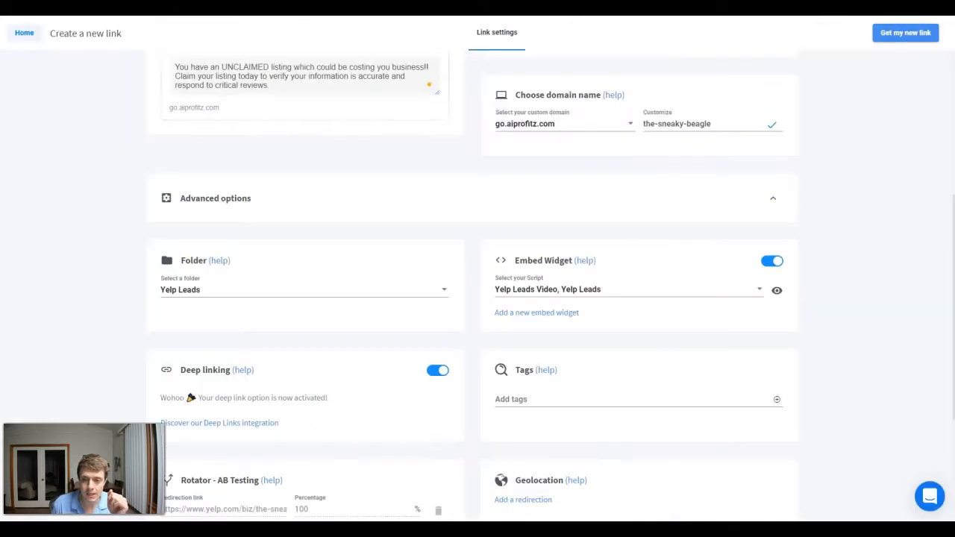
- Return to the new link's settings and review its picture, title, description, pixel, custom ending and embedded scripts
{"action": "scroll", "coordinate": [409, 251], "scroll_direction": "up", "scroll_amount": 5}
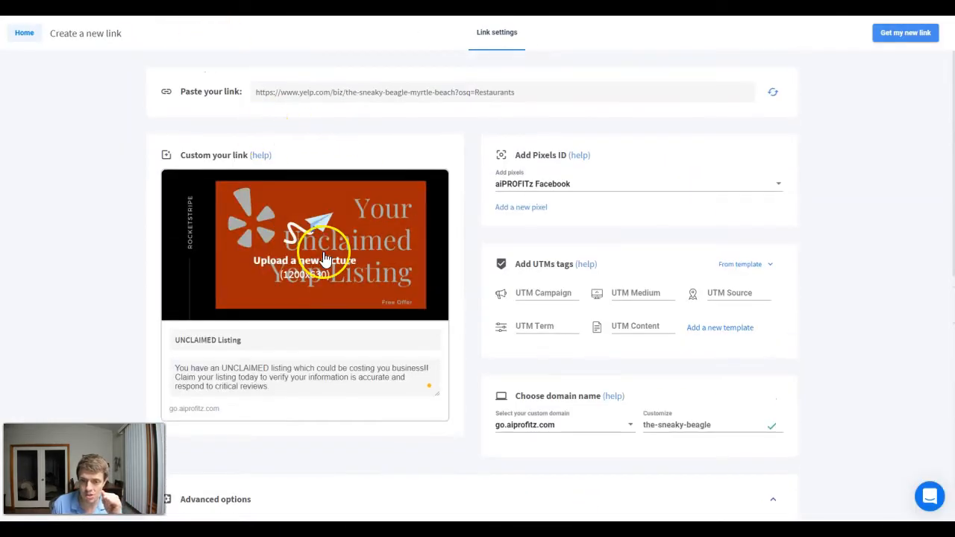
{"action": "scroll", "coordinate": [321, 253], "scroll_direction": "down", "scroll_amount": 4}
{"action": "scroll", "coordinate": [565, 251], "scroll_direction": "up", "scroll_amount": 3}
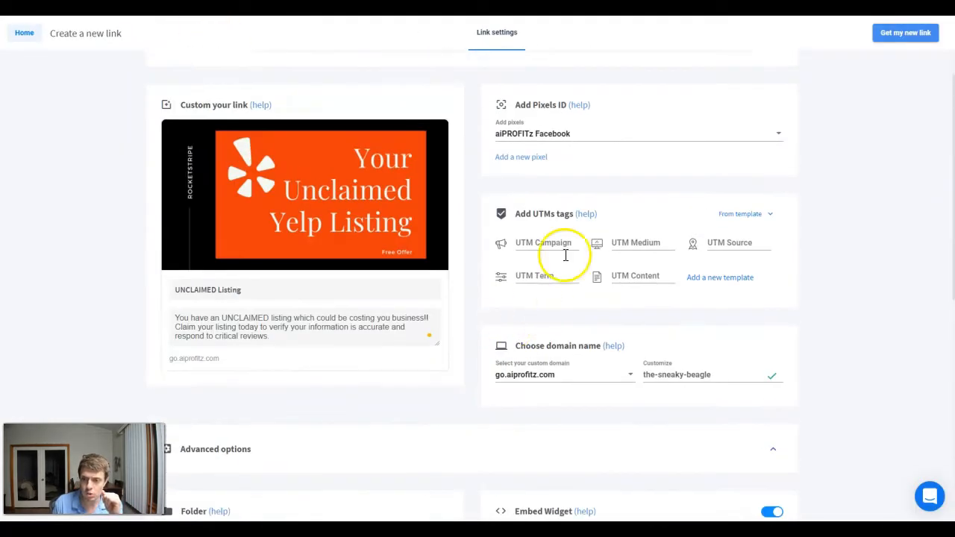
{"action": "scroll", "coordinate": [303, 207], "scroll_direction": "up", "scroll_amount": 1}
{"action": "scroll", "coordinate": [303, 203], "scroll_direction": "down", "scroll_amount": 5}
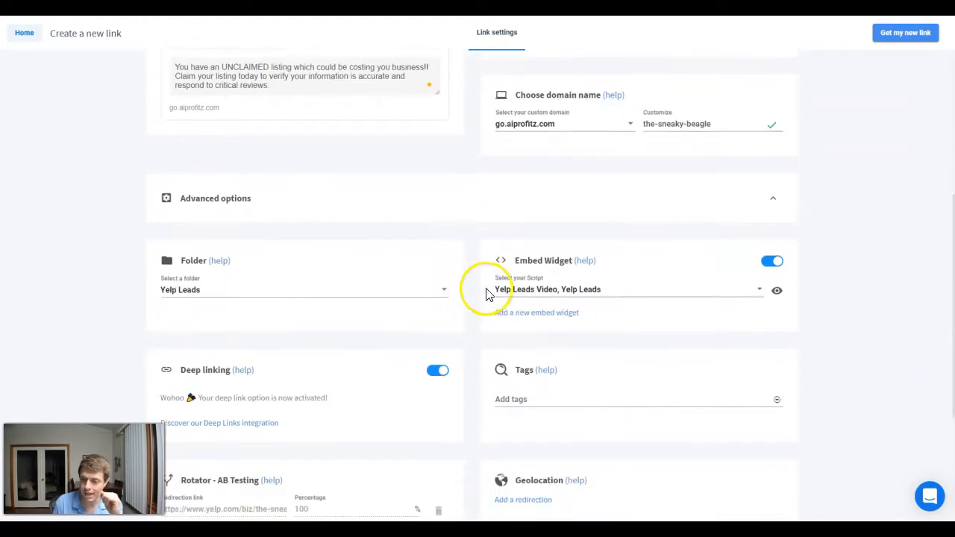
{"action": "scroll", "coordinate": [532, 298], "scroll_direction": "up", "scroll_amount": 5}
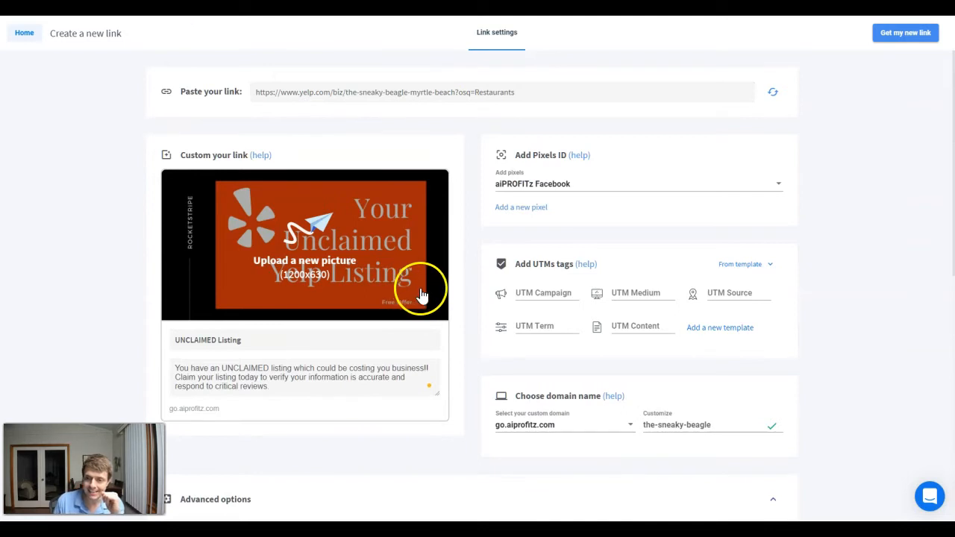
{"action": "scroll", "coordinate": [440, 321], "scroll_direction": "down", "scroll_amount": 3}
{"action": "scroll", "coordinate": [481, 344], "scroll_direction": "up", "scroll_amount": 3}
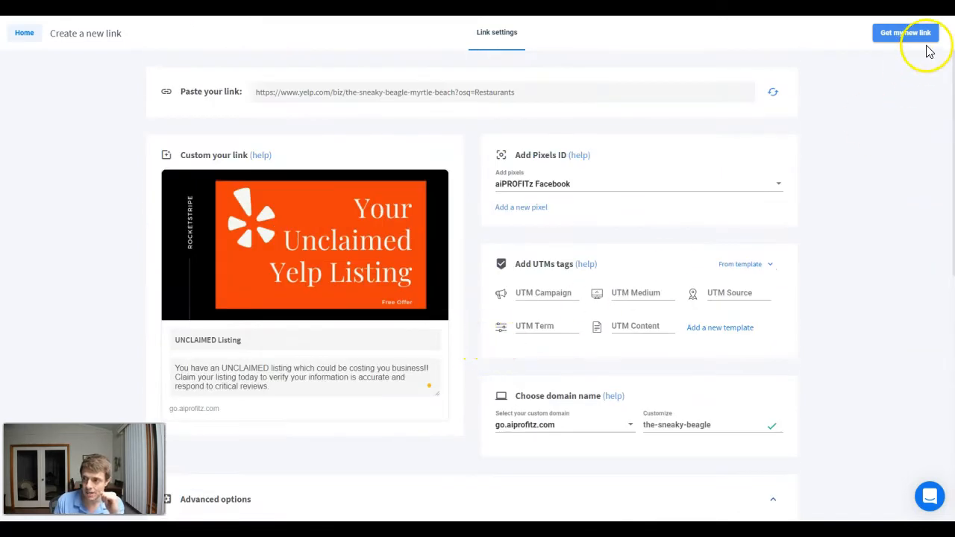
{"action": "scroll", "coordinate": [642, 242], "scroll_direction": "down", "scroll_amount": 3}
{"action": "scroll", "coordinate": [597, 194], "scroll_direction": "up", "scroll_amount": 3}
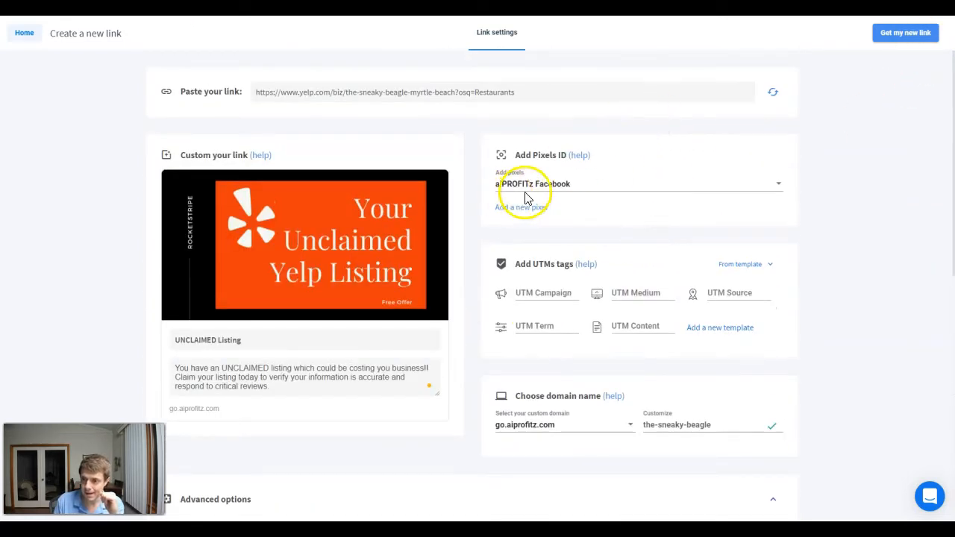
{"action": "scroll", "coordinate": [582, 188], "scroll_direction": "down", "scroll_amount": 2}
{"action": "scroll", "coordinate": [188, 296], "scroll_direction": "up", "scroll_amount": 2}
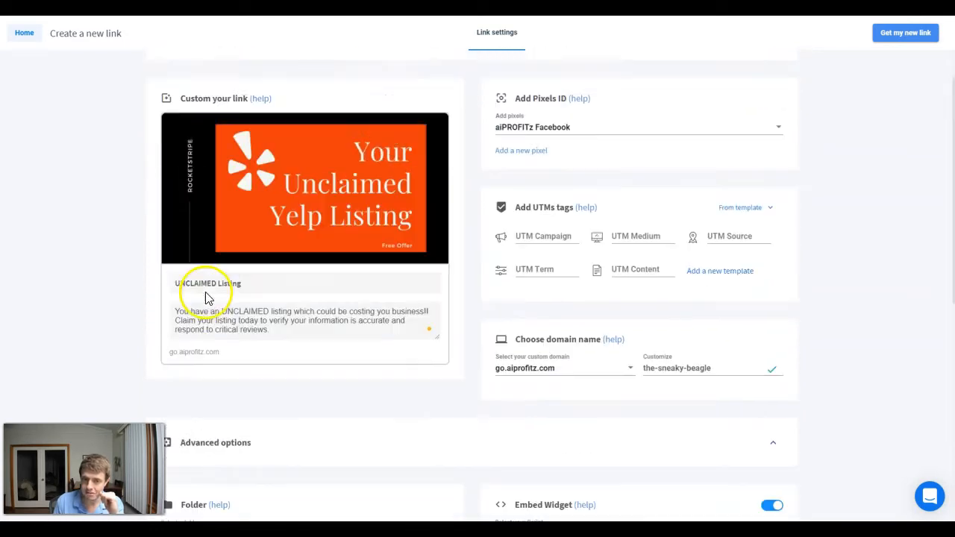
{"action": "scroll", "coordinate": [241, 341], "scroll_direction": "down", "scroll_amount": 1}
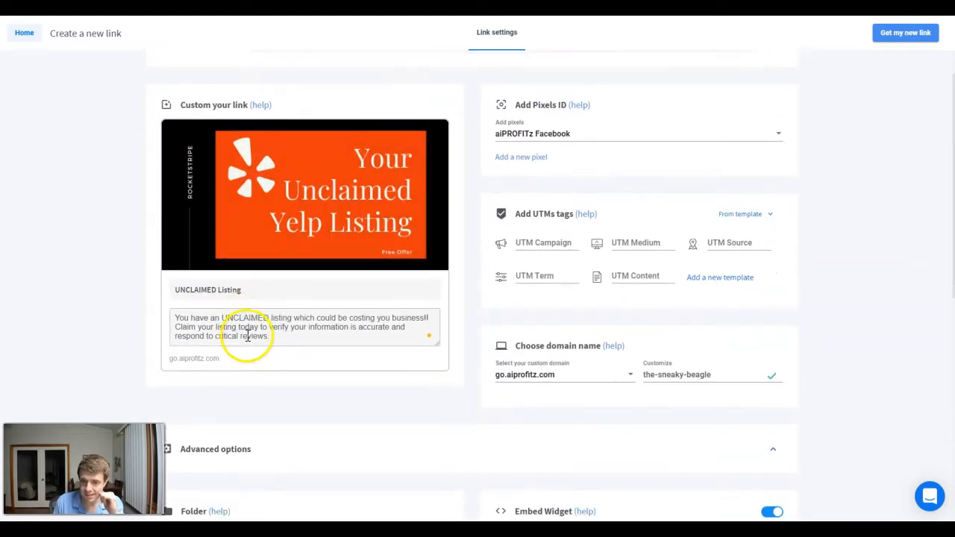
{"action": "scroll", "coordinate": [424, 358], "scroll_direction": "down", "scroll_amount": 2}
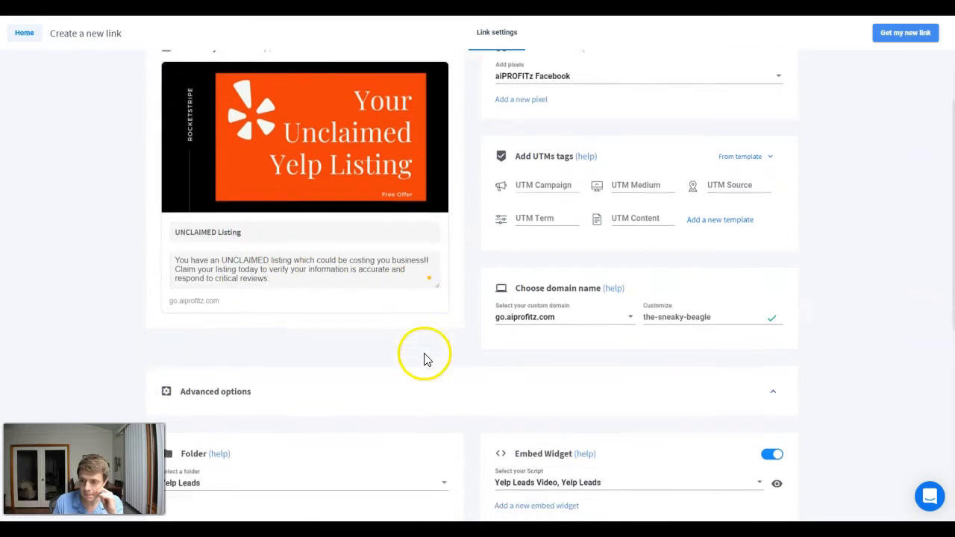
{"action": "scroll", "coordinate": [622, 311], "scroll_direction": "down", "scroll_amount": 2}
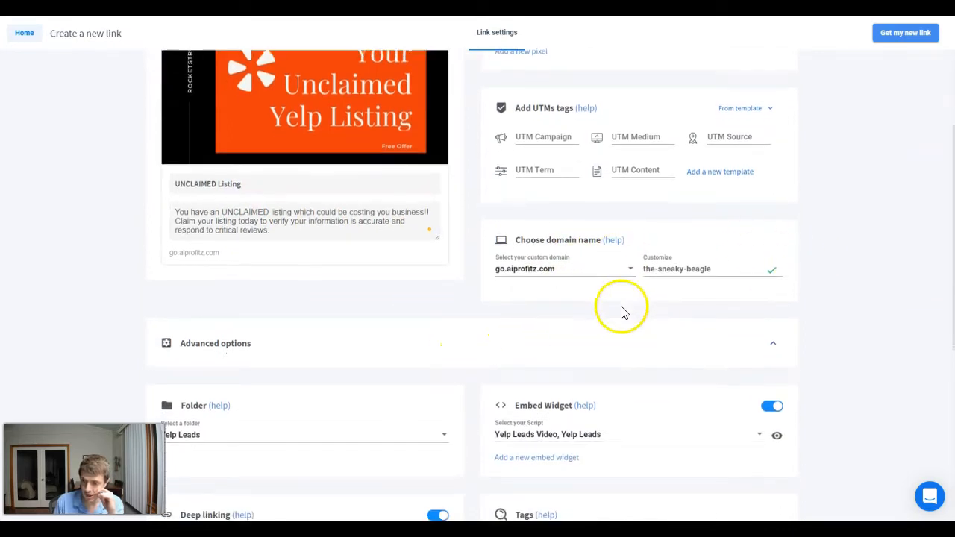
- Generate the shortened link go.aiprofitz.com/the-sneaky-beagle from the completed settings and copy it
{"action": "scroll", "coordinate": [504, 348], "scroll_direction": "down", "scroll_amount": 1}
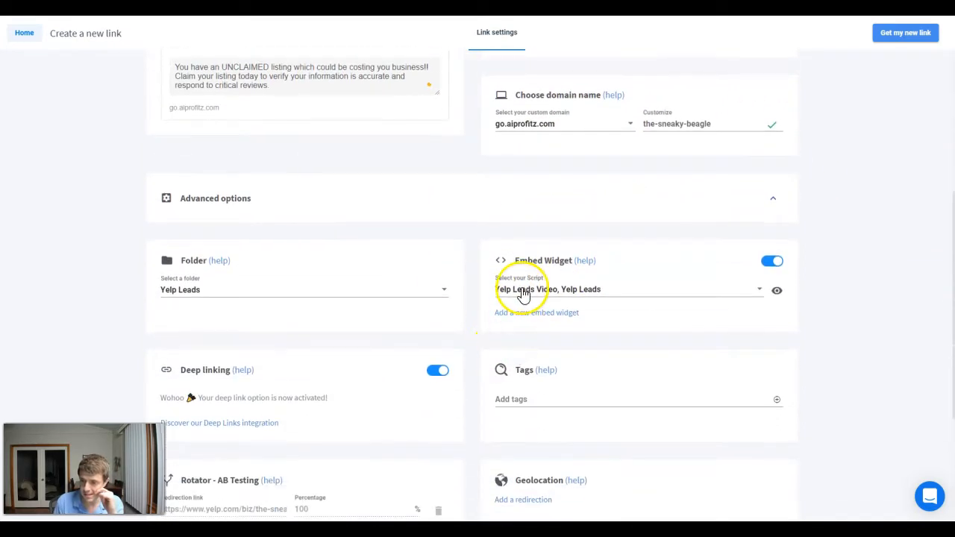
{"action": "left_click", "coordinate": [923, 29]}
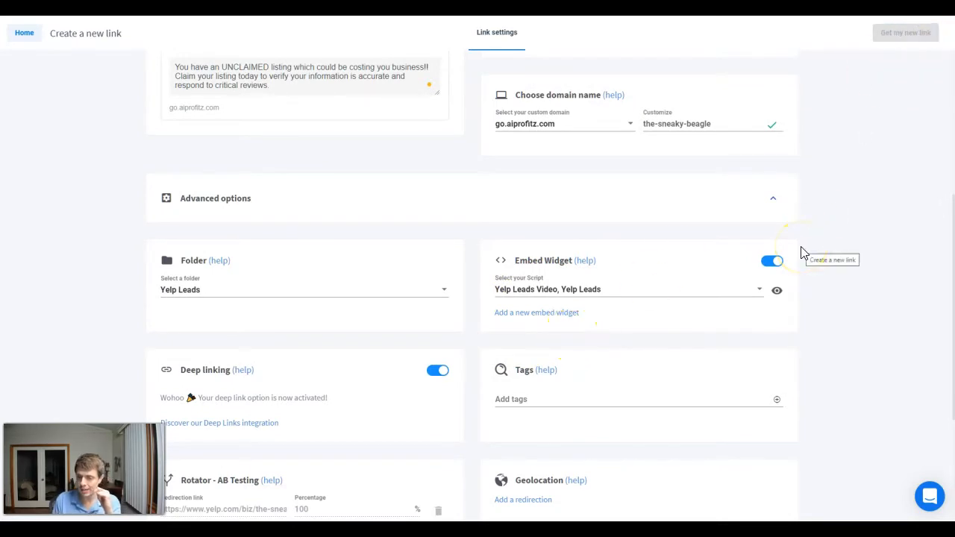
{"action": "scroll", "coordinate": [725, 255], "scroll_direction": "up", "scroll_amount": 6}
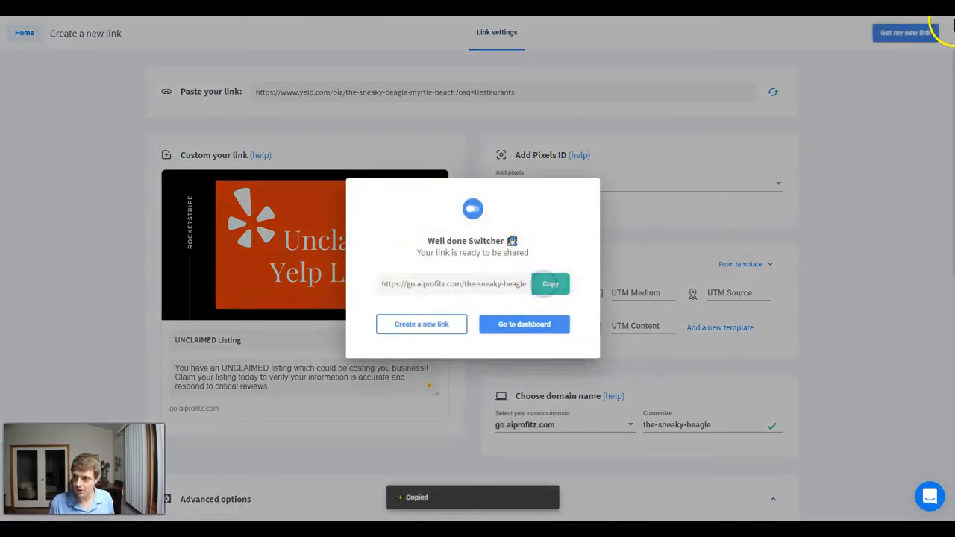
- Open the copied short link in an incognito browser window and look over The Sneaky Beagle's Yelp page with the overlaid video
{"action": "left_click", "coordinate": [942, 9]}
{"action": "left_click", "coordinate": [919, 36]}
{"action": "left_click", "coordinate": [465, 93]}
{"action": "key", "text": "ctrl+v"}
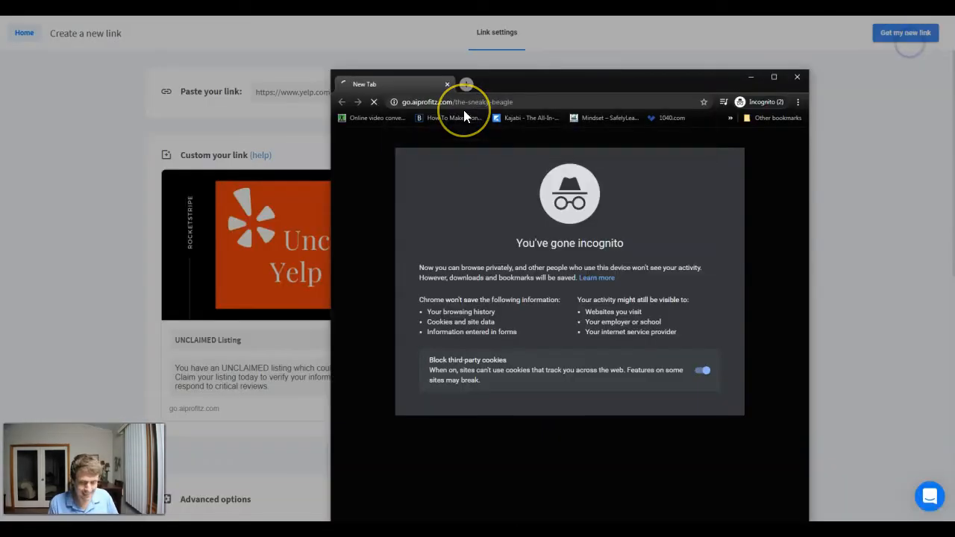
{"action": "key", "text": "Return"}
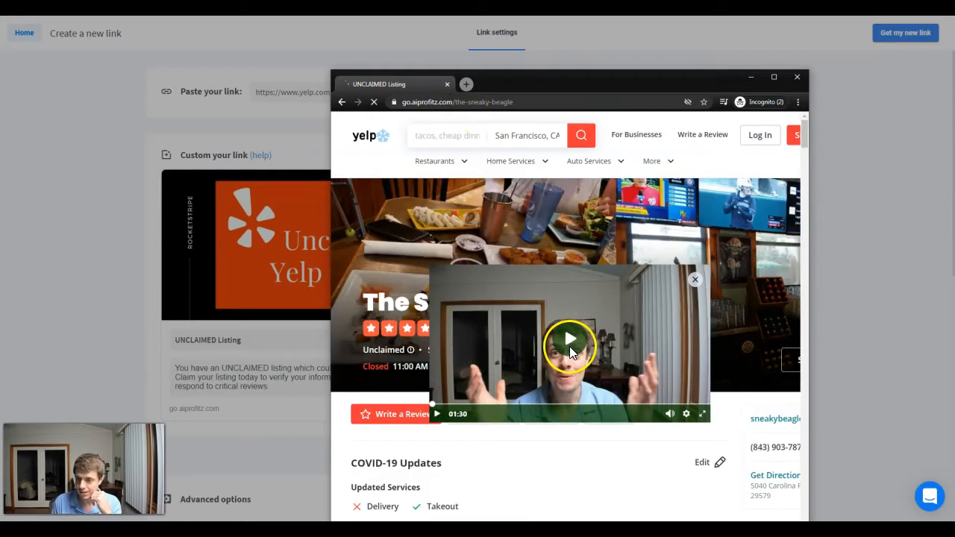
{"action": "scroll", "coordinate": [395, 248], "scroll_direction": "down", "scroll_amount": 2}
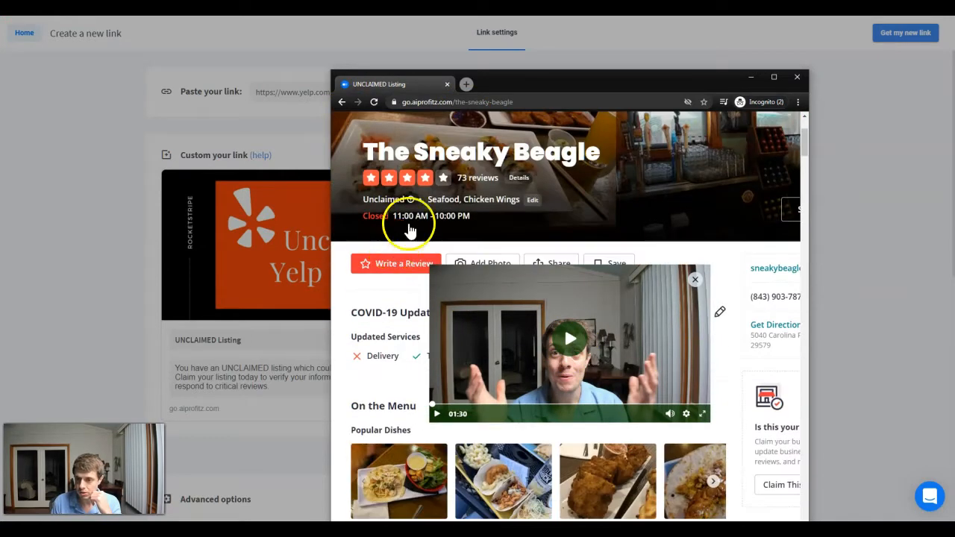
{"action": "scroll", "coordinate": [410, 224], "scroll_direction": "up", "scroll_amount": 2}
{"action": "left_click_drag", "start_coordinate": [634, 80], "coordinate": [629, 16]}
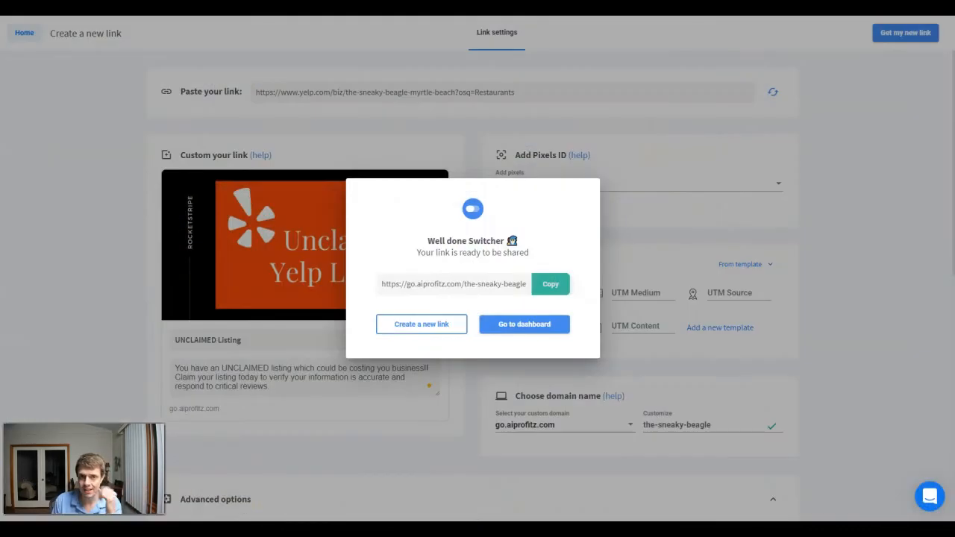
- Return to the Yelp Leads links folder and open the embed widgets list in the settings
{"action": "left_click", "coordinate": [98, 98]}
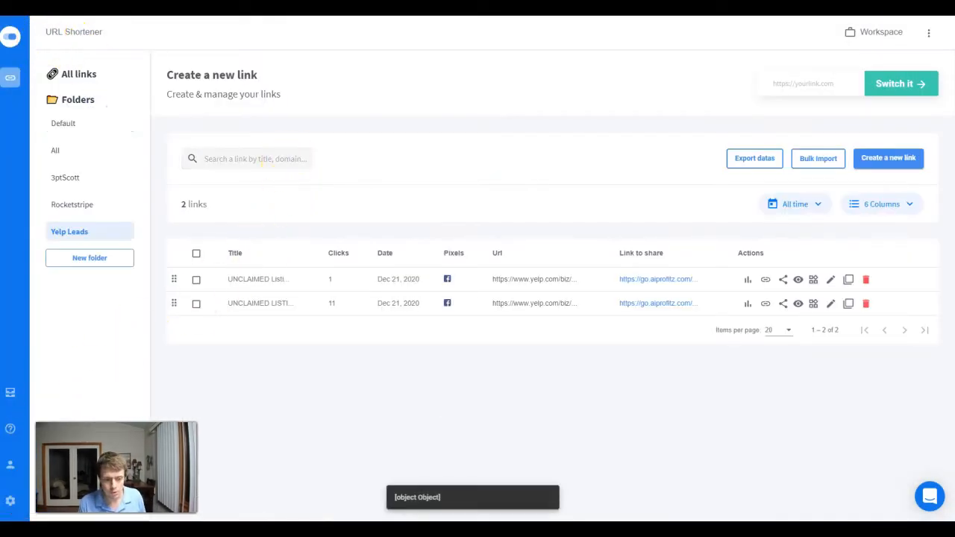
{"action": "left_click", "coordinate": [11, 500]}
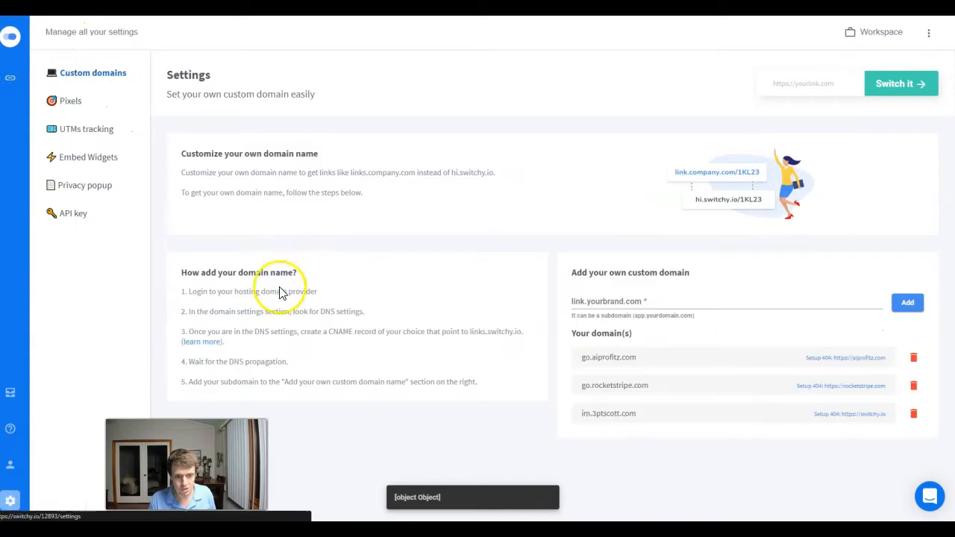
{"action": "left_click", "coordinate": [77, 160]}
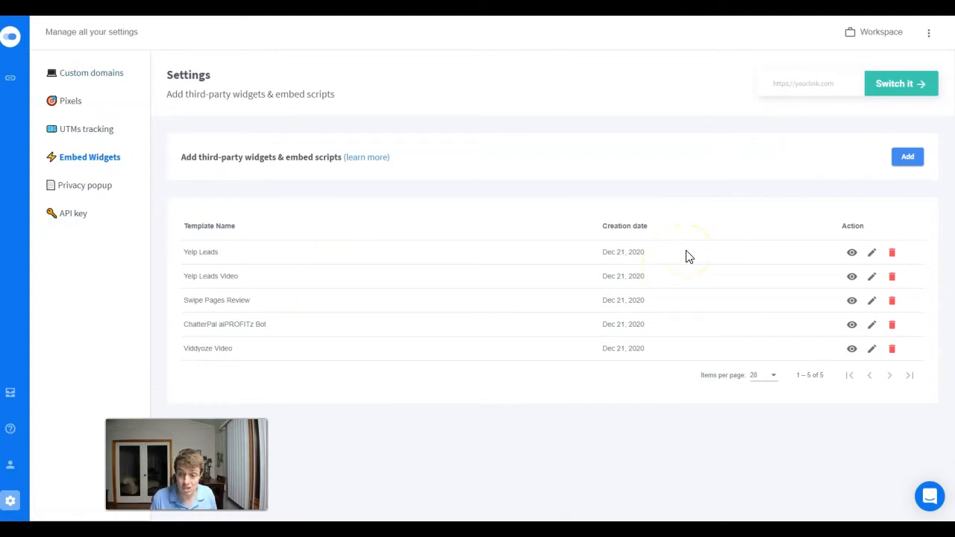
- Start a new embed script and paste the iframe code of JotForm's Information Request Form as its custom HTML
{"action": "left_click", "coordinate": [907, 158]}
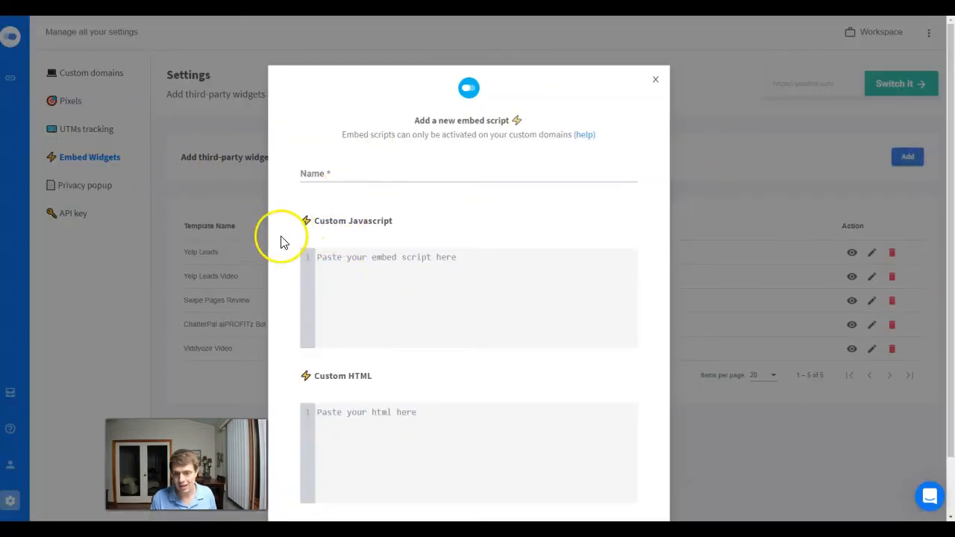
{"action": "scroll", "coordinate": [336, 375], "scroll_direction": "down", "scroll_amount": 1}
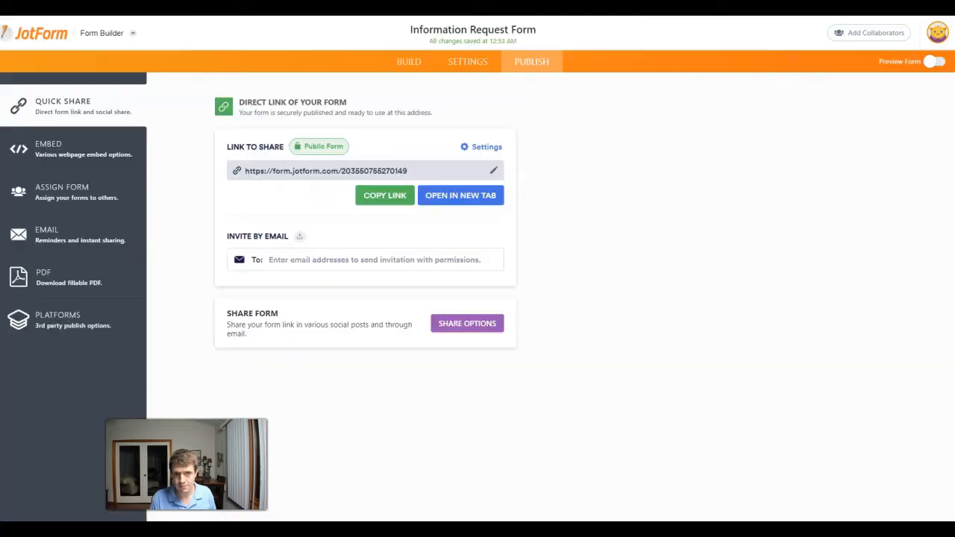
{"action": "left_click", "coordinate": [64, 153]}
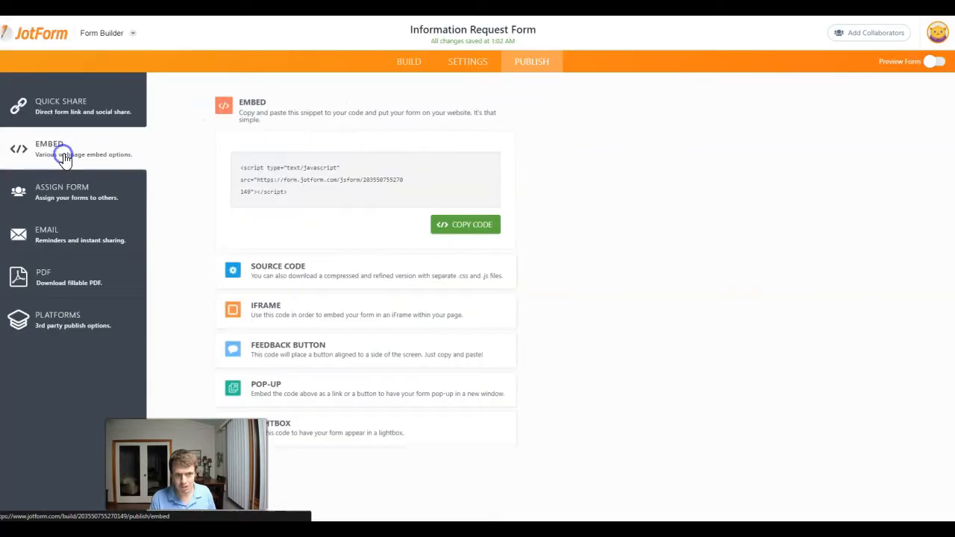
{"action": "left_click", "coordinate": [294, 302]}
{"action": "left_click", "coordinate": [307, 161]}
{"action": "left_click", "coordinate": [477, 247]}
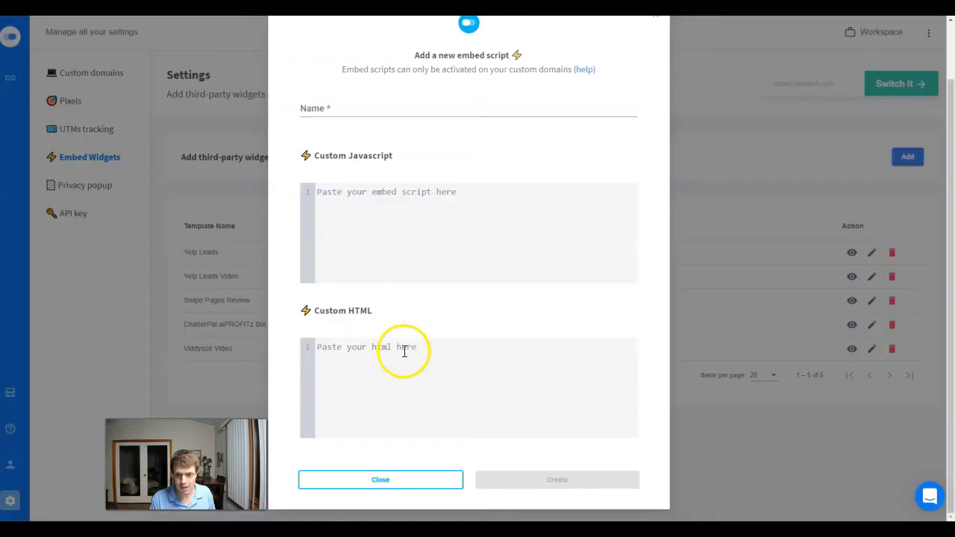
{"action": "left_click", "coordinate": [401, 348]}
{"action": "key", "text": "ctrl+v"}
{"action": "scroll", "coordinate": [395, 298], "scroll_direction": "down", "scroll_amount": 4}
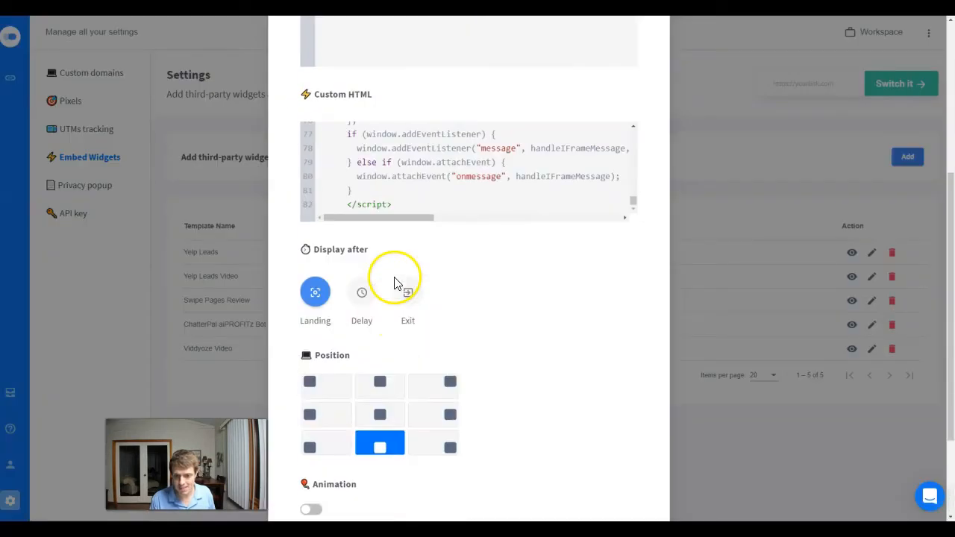
- Try the Delay display trigger for the new embed script and set it to display on Exit
{"action": "scroll", "coordinate": [399, 96], "scroll_direction": "down", "scroll_amount": 1}
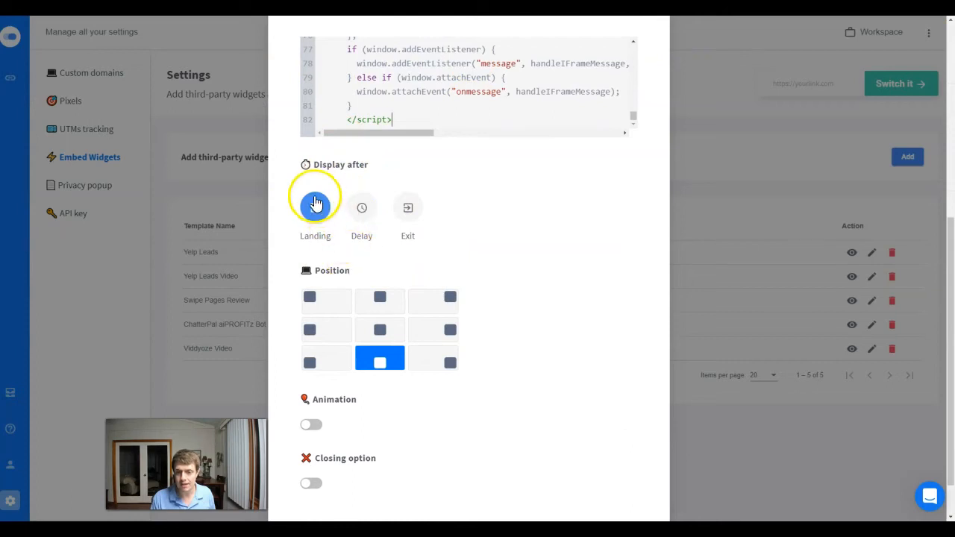
{"action": "left_click", "coordinate": [363, 213]}
{"action": "left_click", "coordinate": [407, 207]}
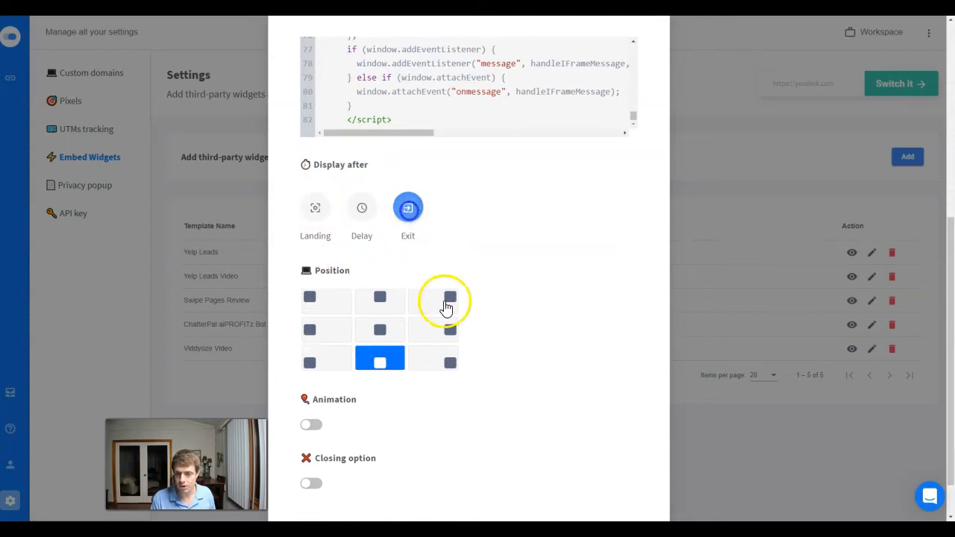
- Examine the new embed script's custom code and its display timing, position, animation and closing options
{"action": "scroll", "coordinate": [453, 222], "scroll_direction": "down", "scroll_amount": 1}
{"action": "scroll", "coordinate": [451, 235], "scroll_direction": "down", "scroll_amount": 1}
{"action": "scroll", "coordinate": [440, 265], "scroll_direction": "up", "scroll_amount": 3}
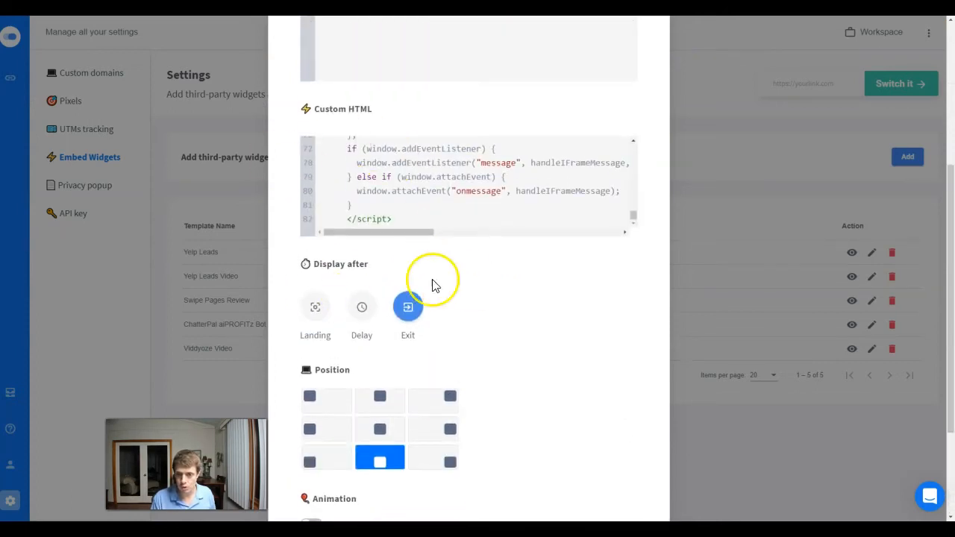
{"action": "scroll", "coordinate": [395, 321], "scroll_direction": "down", "scroll_amount": 2}
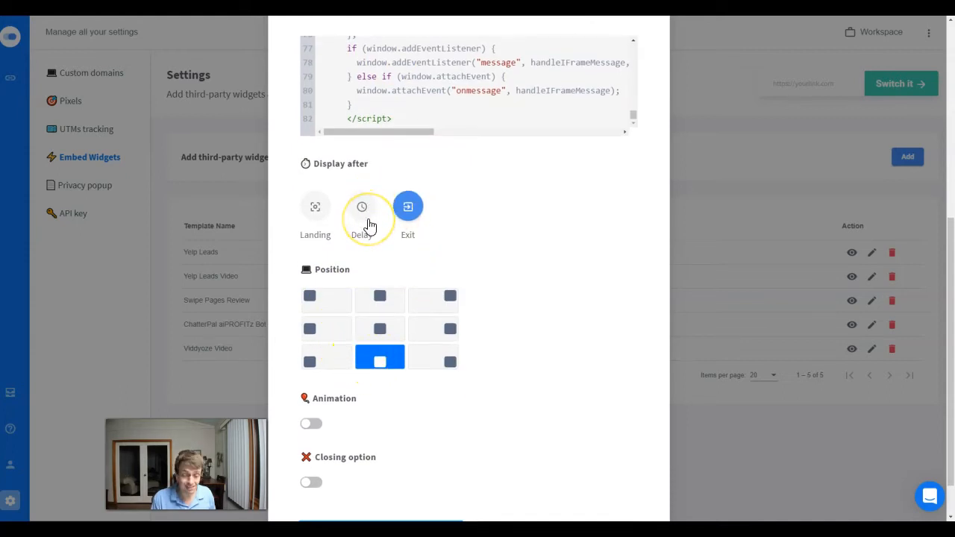
{"action": "scroll", "coordinate": [405, 358], "scroll_direction": "down", "scroll_amount": 2}
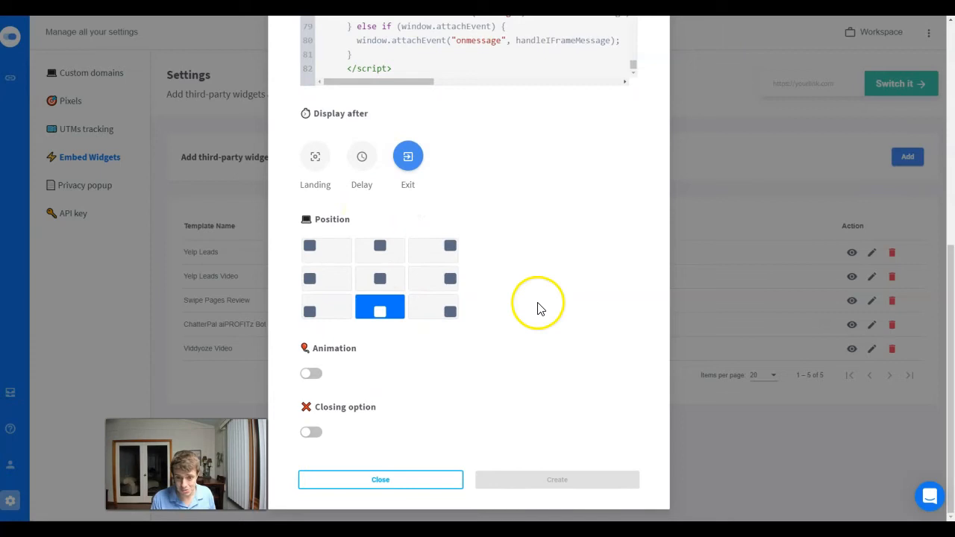
{"action": "scroll", "coordinate": [515, 269], "scroll_direction": "up", "scroll_amount": 2}
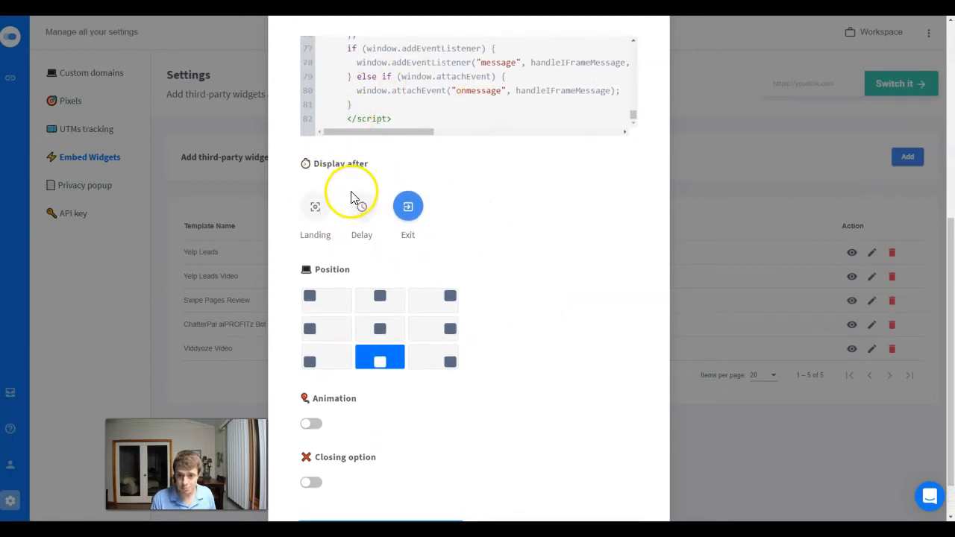
{"action": "scroll", "coordinate": [354, 198], "scroll_direction": "up", "scroll_amount": 5}
{"action": "scroll", "coordinate": [394, 243], "scroll_direction": "up", "scroll_amount": 6}
{"action": "scroll", "coordinate": [381, 307], "scroll_direction": "down", "scroll_amount": 2}
{"action": "scroll", "coordinate": [380, 307], "scroll_direction": "down", "scroll_amount": 5}
{"action": "scroll", "coordinate": [390, 398], "scroll_direction": "down", "scroll_amount": 3}
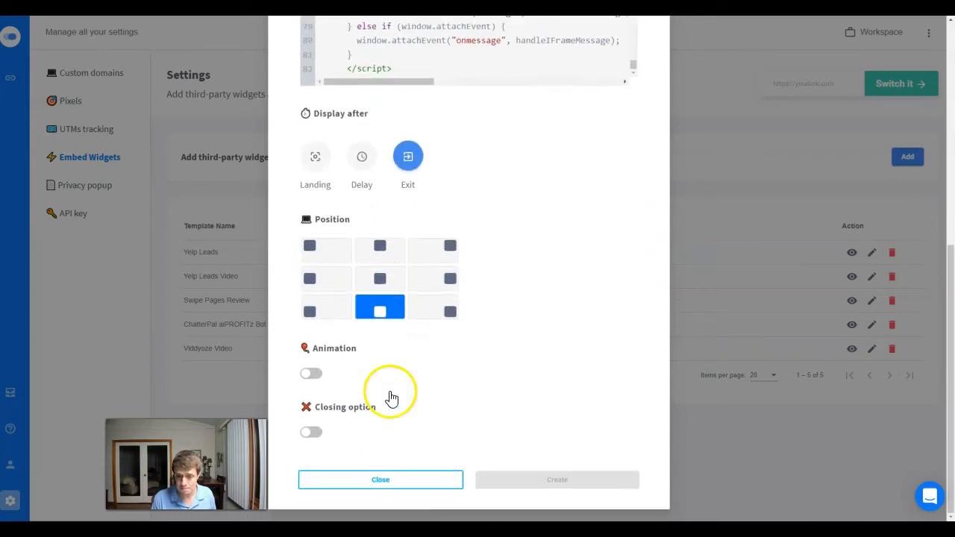
- Try several positions for the embed script, set it to the bottom-right one, and toggle the animation and closing options on and off
{"action": "left_click", "coordinate": [314, 246]}
{"action": "left_click", "coordinate": [312, 278]}
{"action": "left_click", "coordinate": [312, 313]}
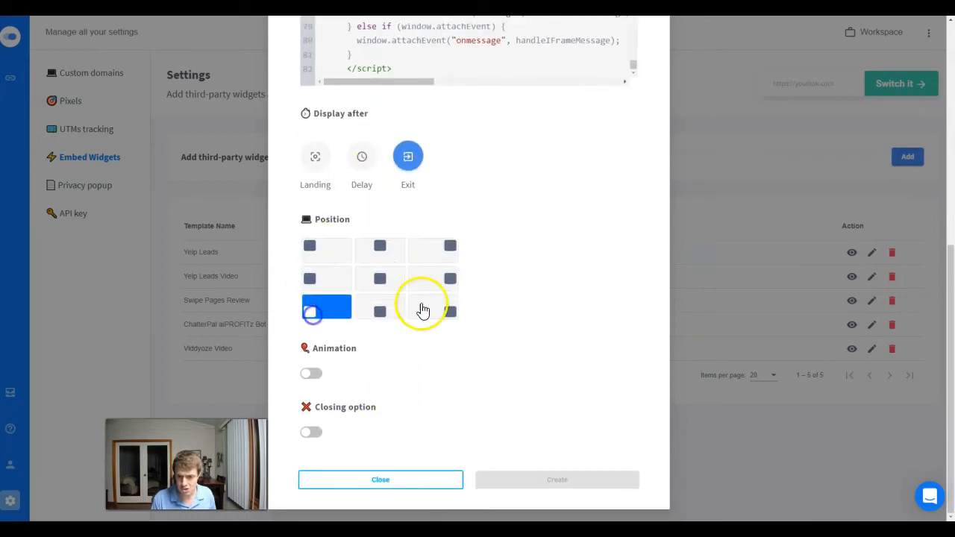
{"action": "left_click", "coordinate": [423, 309]}
{"action": "left_click", "coordinate": [311, 375]}
{"action": "left_click", "coordinate": [309, 431]}
{"action": "left_click", "coordinate": [312, 374]}
{"action": "left_click", "coordinate": [312, 434]}
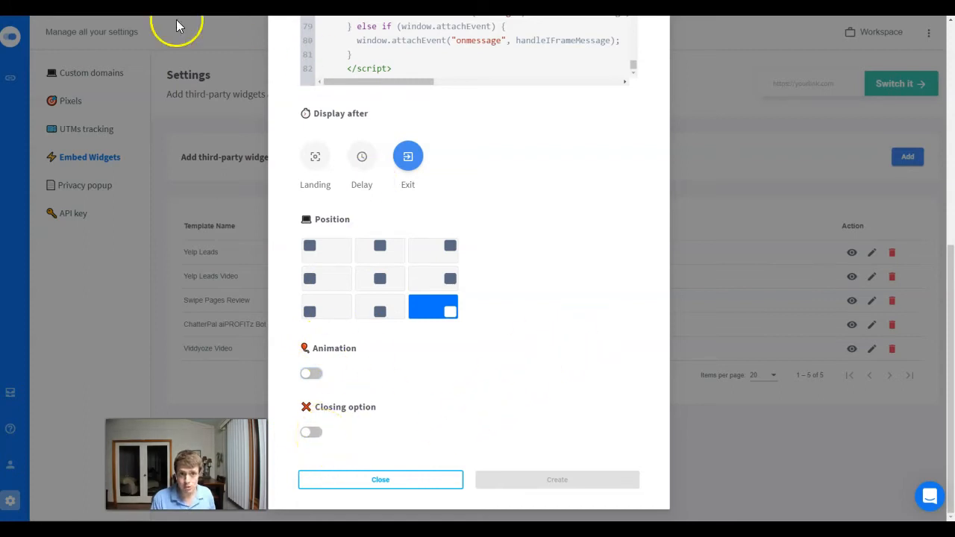
- Review the embed script form once more and close it without creating the script
{"action": "scroll", "coordinate": [541, 468], "scroll_direction": "up", "scroll_amount": 5}
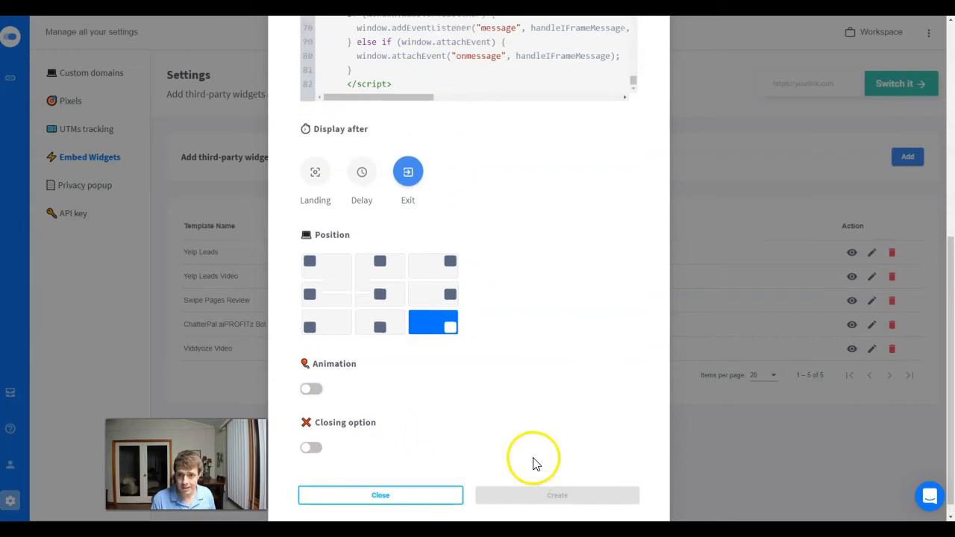
{"action": "scroll", "coordinate": [582, 447], "scroll_direction": "up", "scroll_amount": 2}
{"action": "scroll", "coordinate": [595, 383], "scroll_direction": "up", "scroll_amount": 3}
{"action": "scroll", "coordinate": [577, 411], "scroll_direction": "down", "scroll_amount": 6}
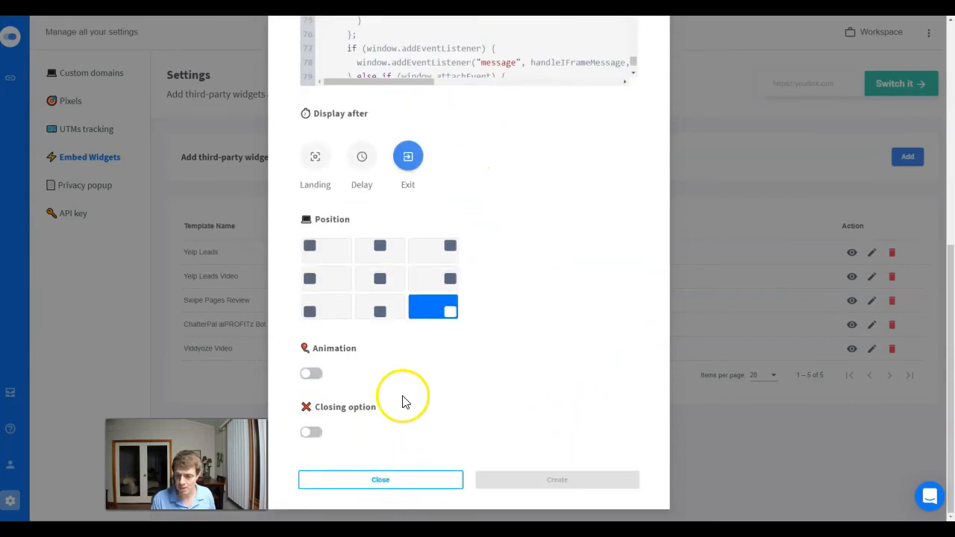
{"action": "left_click", "coordinate": [381, 480]}
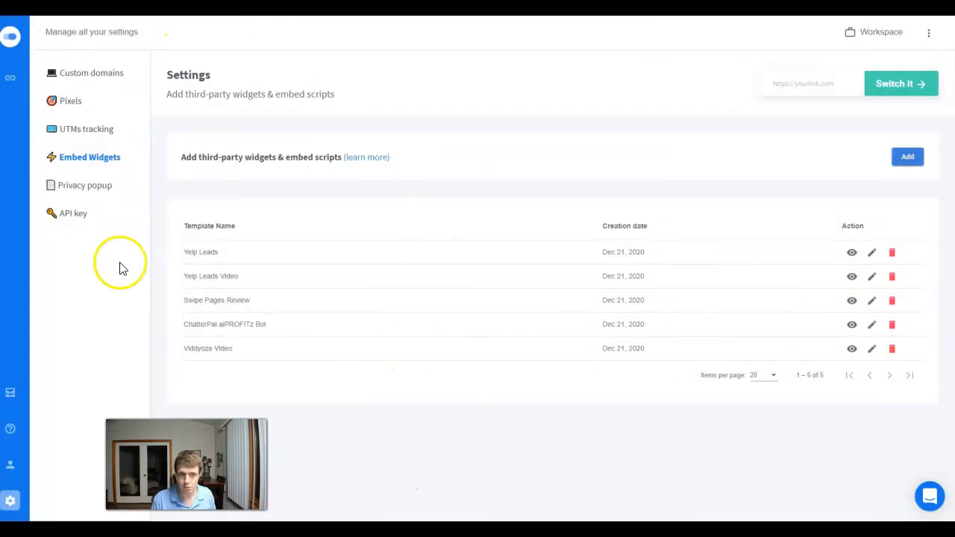
- View the tracking pixels in the settings and return to the links list
{"action": "left_click", "coordinate": [71, 101]}
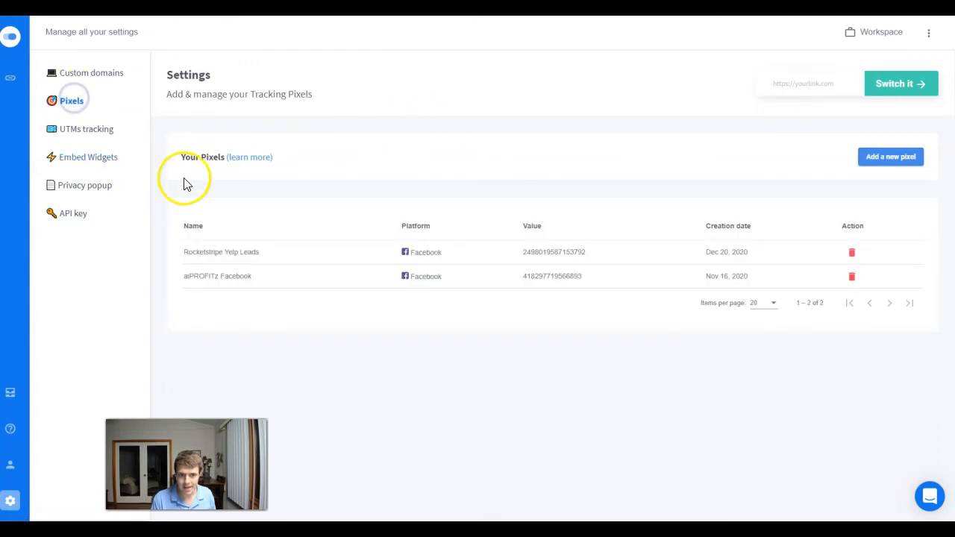
{"action": "left_click", "coordinate": [9, 78]}
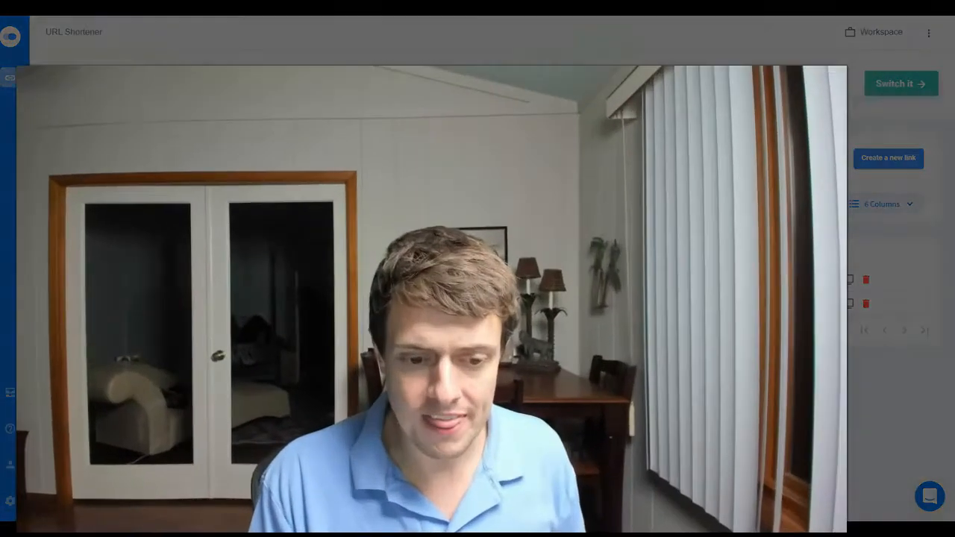